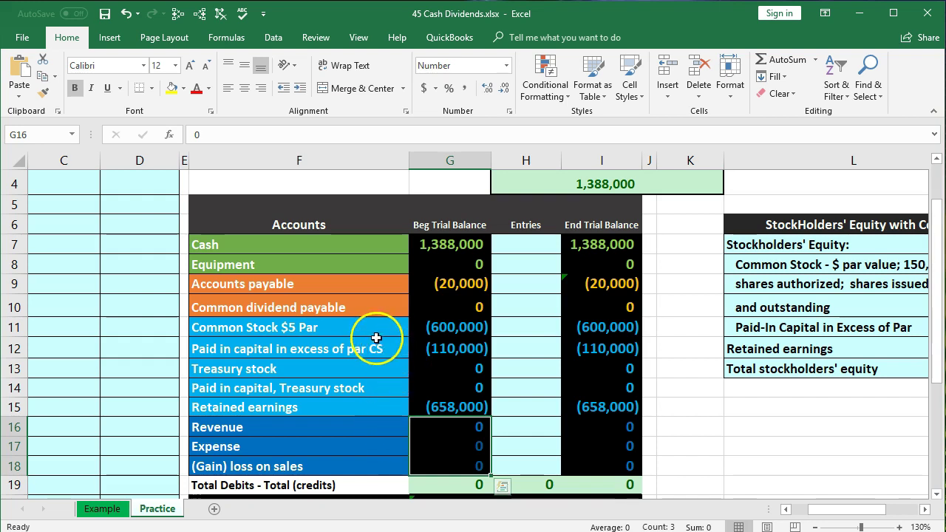
Step: Examine the beginning balances of the equity accounts, cash and accounts payable, and check the sum formula in G19
drag(363, 328, 434, 403)
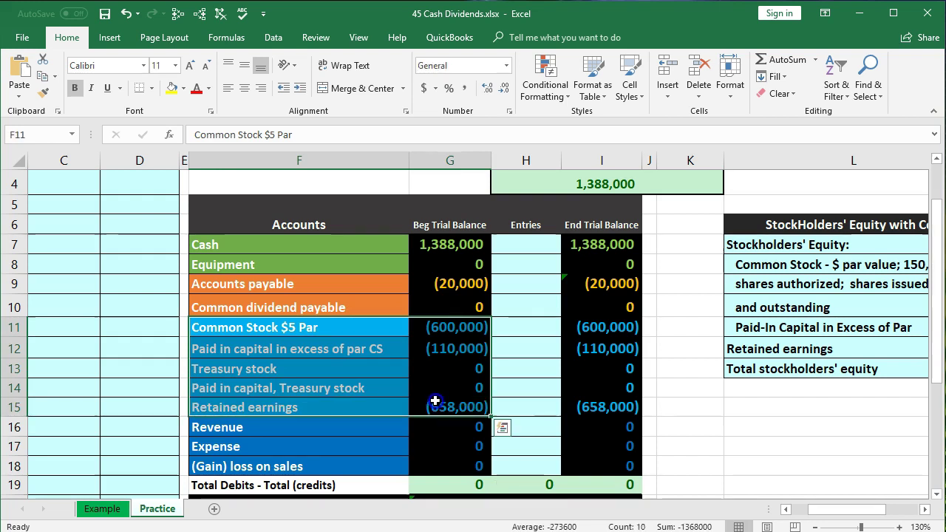
click(432, 249)
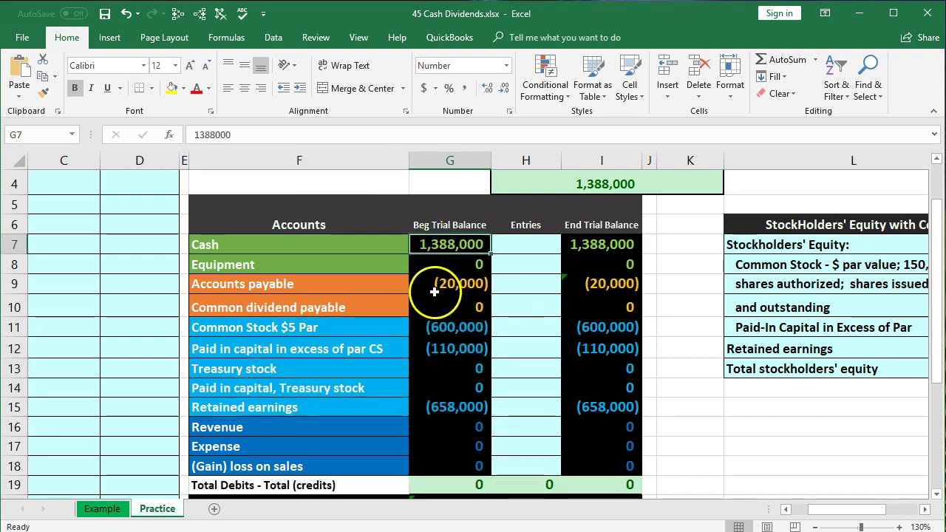
click(434, 290)
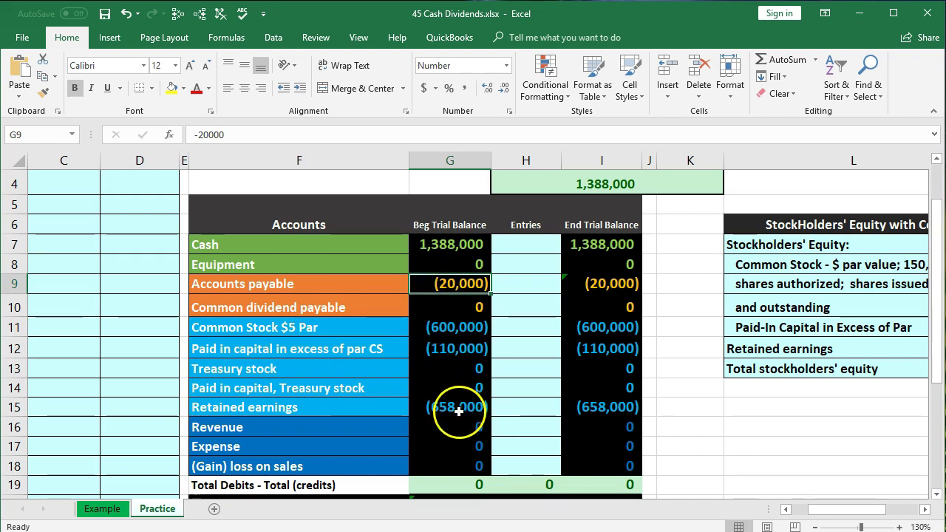
click(454, 485)
key(alt+equal)
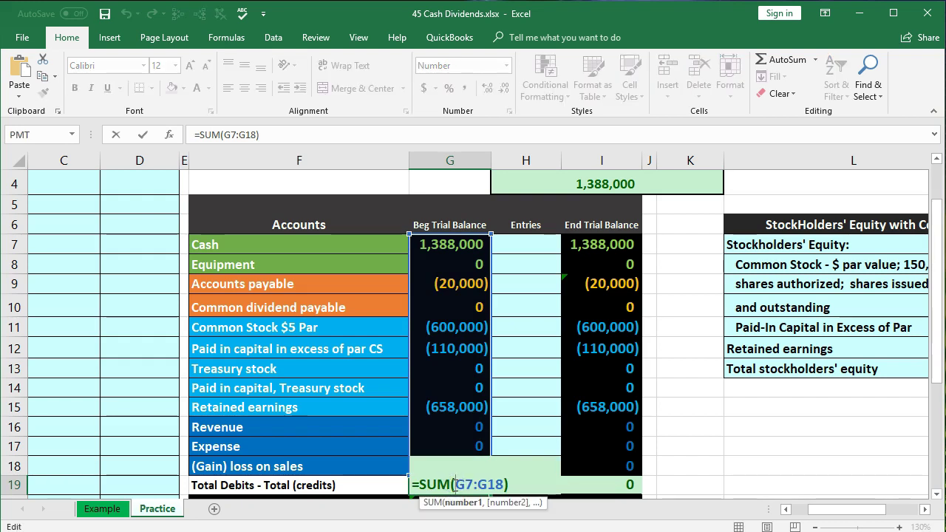
key(Return)
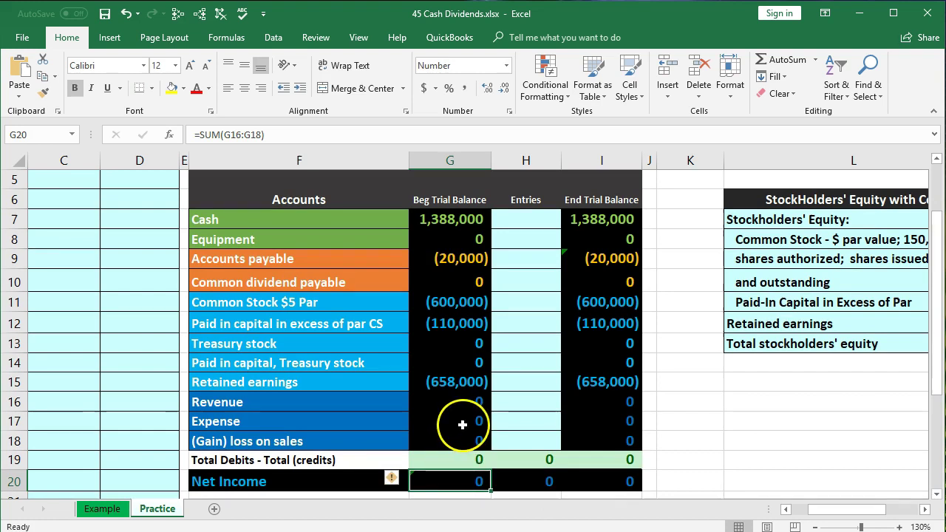
Step: Review the dividend problem and accounting equation, then compare beginning cash with retained earnings, common stock and paid-in capital
drag(844, 512, 827, 510)
scroll(456, 414, up, 2)
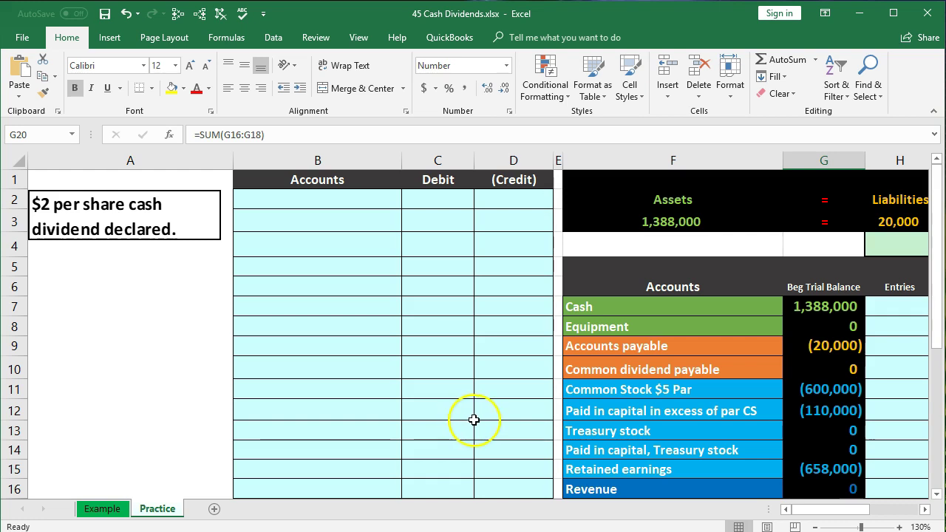
click(924, 509)
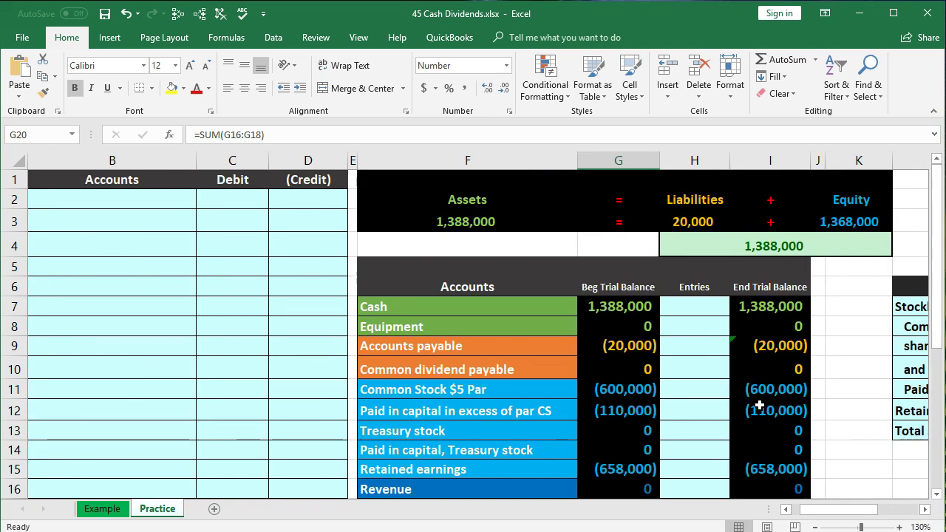
click(700, 417)
scroll(699, 418, down, 2)
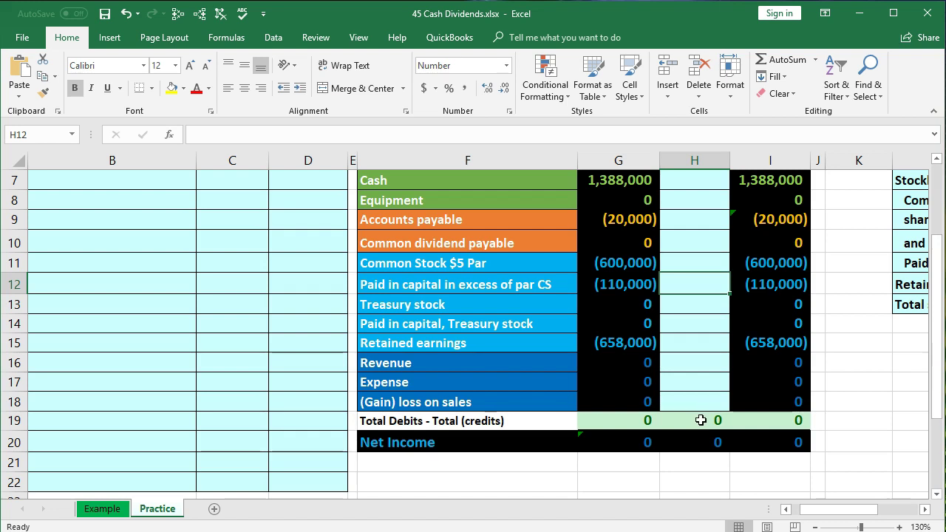
scroll(699, 420, up, 1)
click(635, 247)
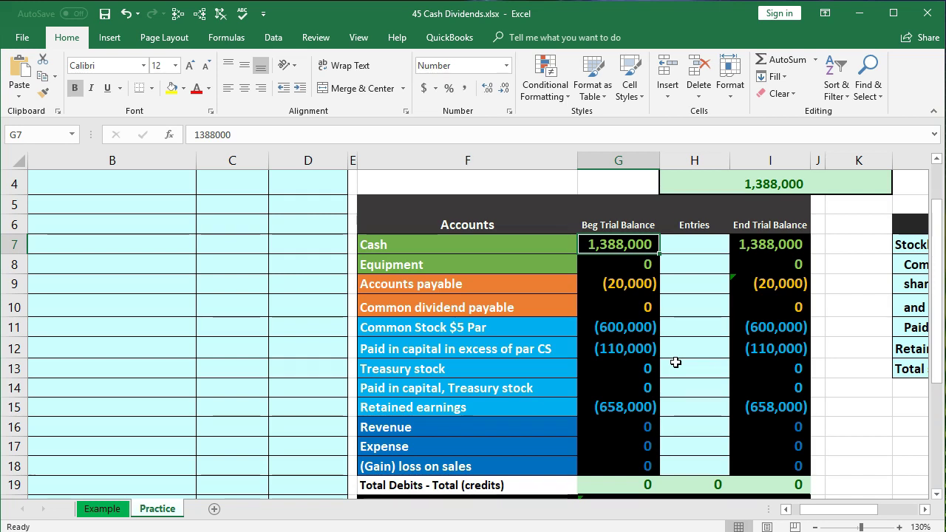
click(635, 406)
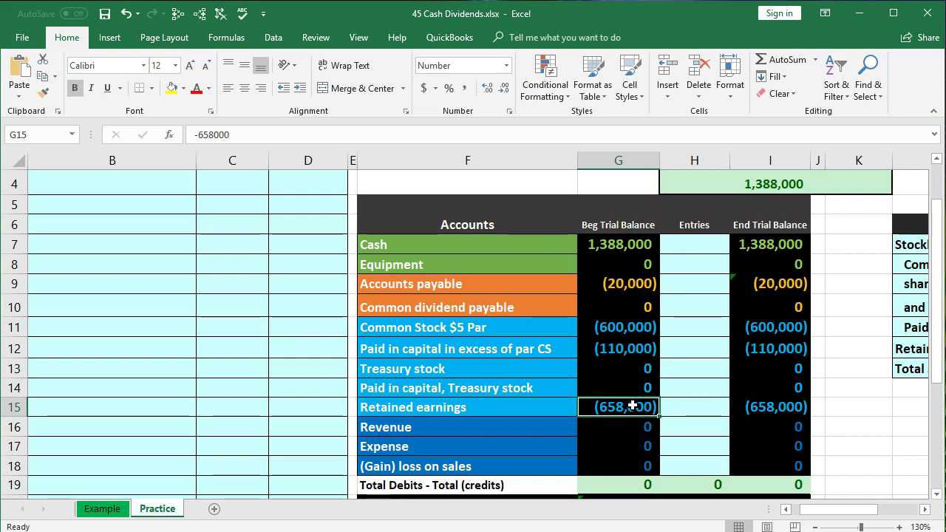
click(582, 410)
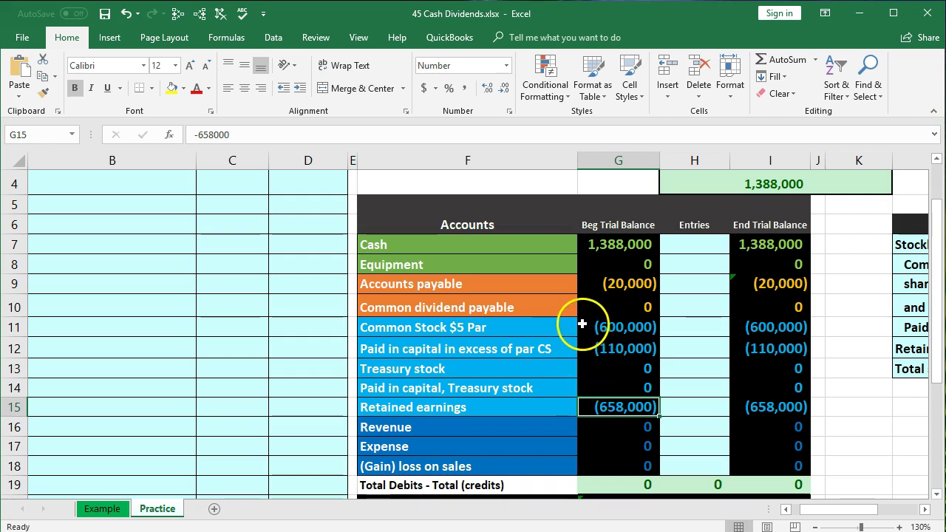
drag(584, 323, 585, 342)
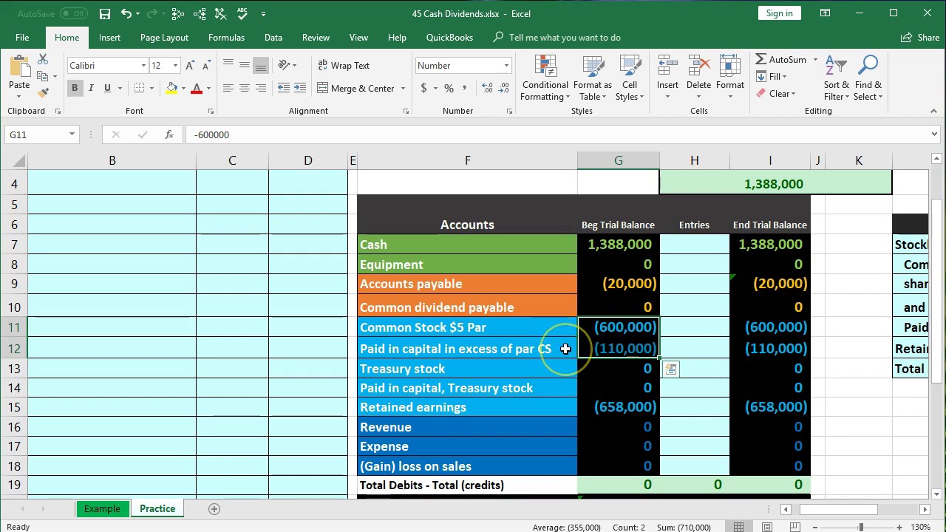
click(583, 411)
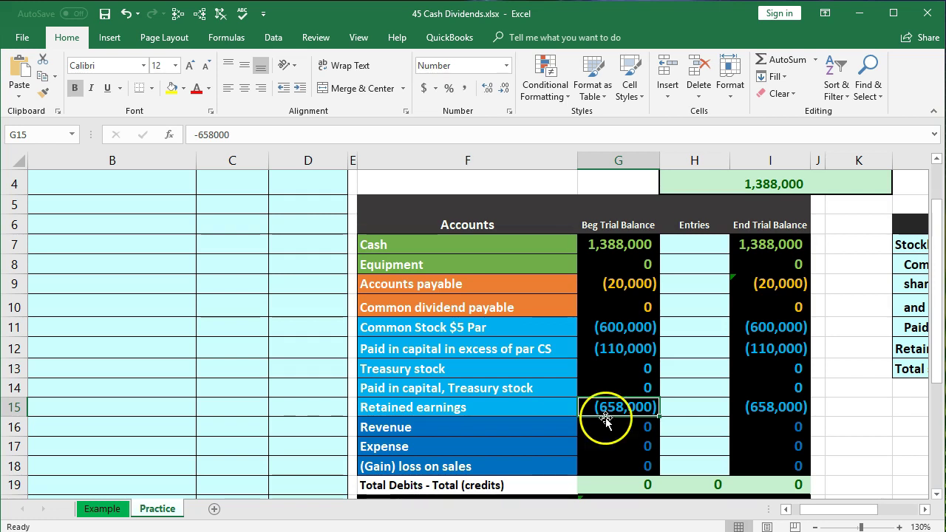
Step: Read the $2 per share dividend declaration and check the Cash account in the trial balance
click(786, 509)
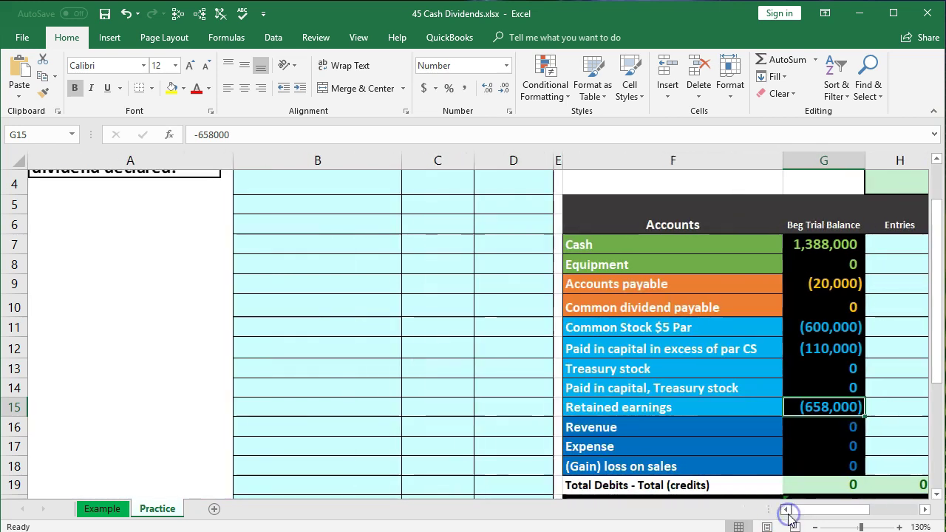
scroll(317, 348, up, 1)
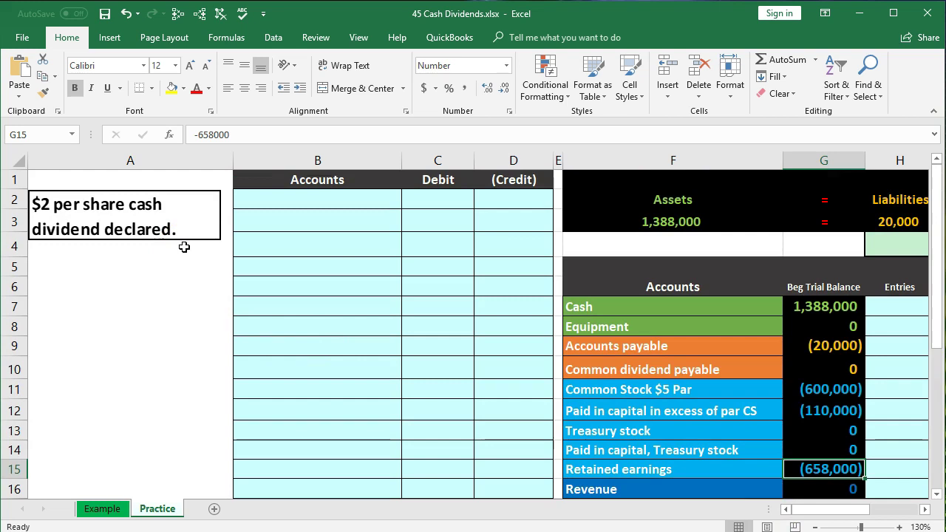
click(584, 307)
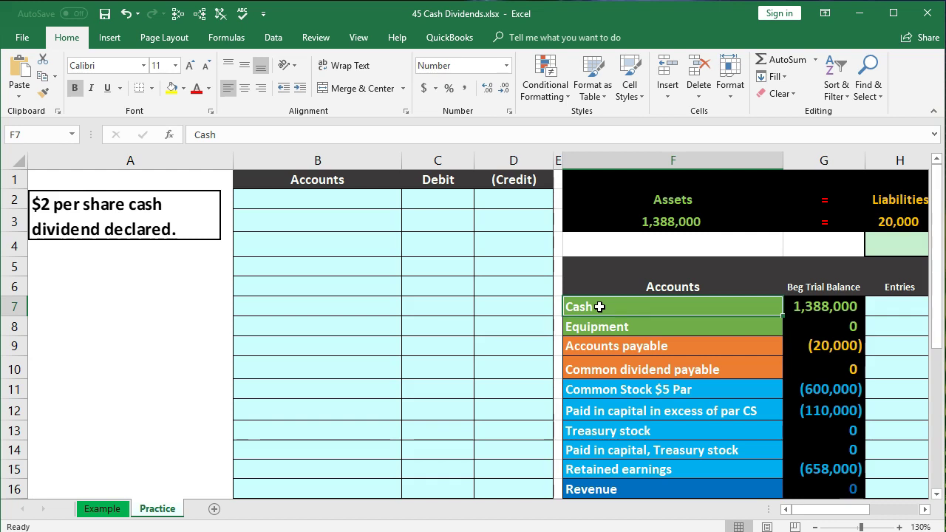
click(602, 306)
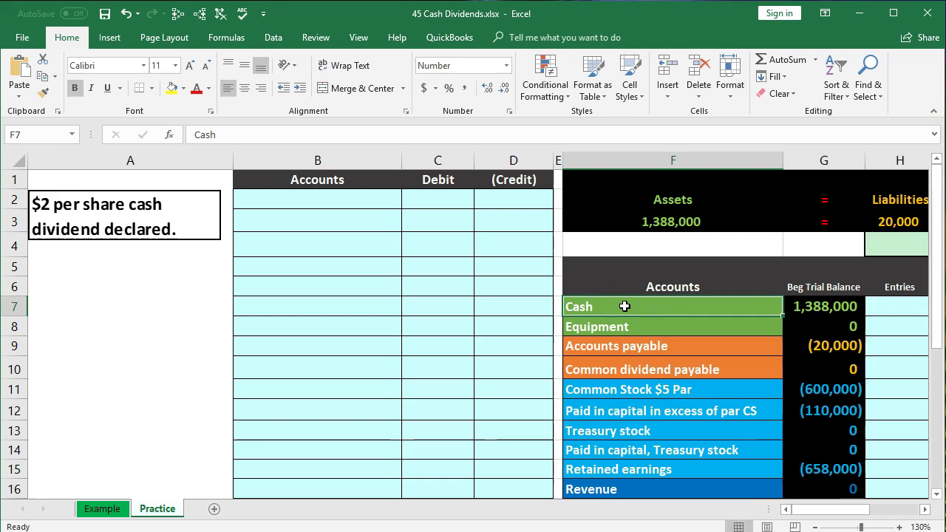
Step: Copy the Common dividend payable account name from the trial balance into B3 of the journal, pasting values only
click(614, 369)
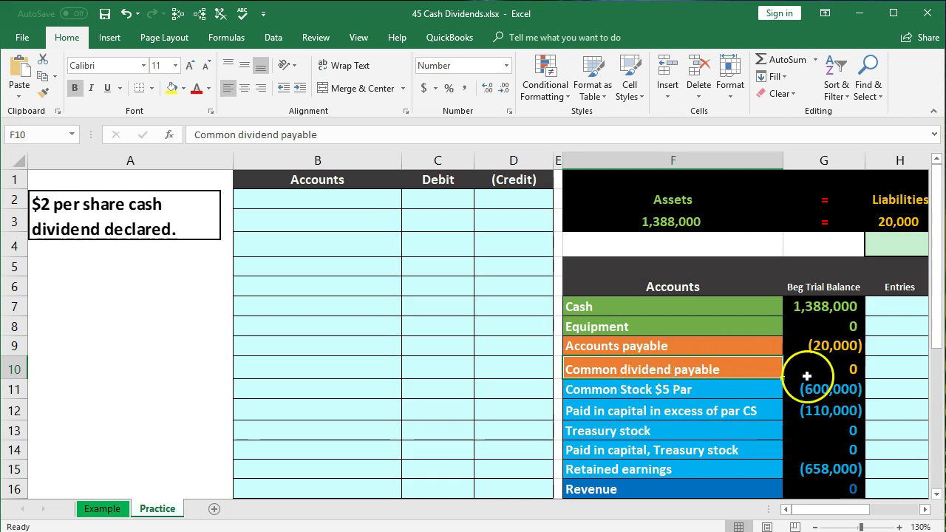
right_click(691, 369)
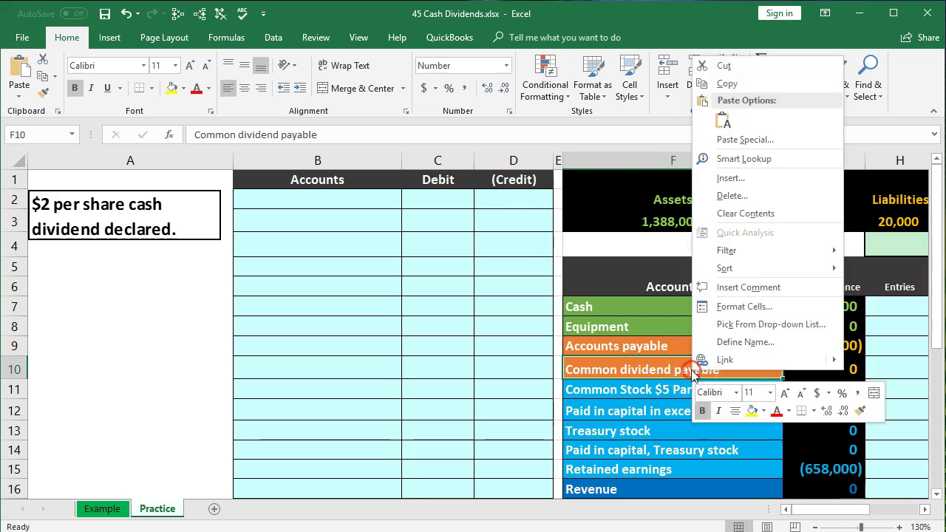
click(732, 84)
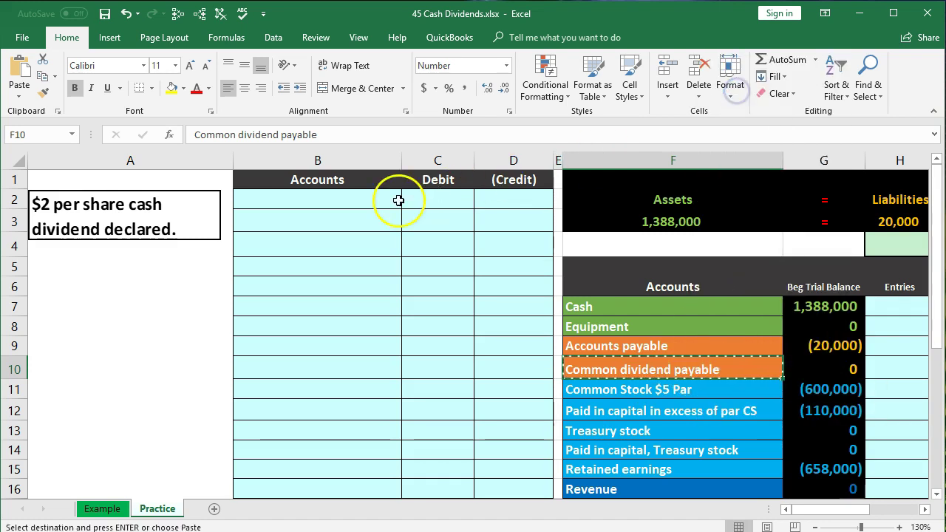
click(333, 220)
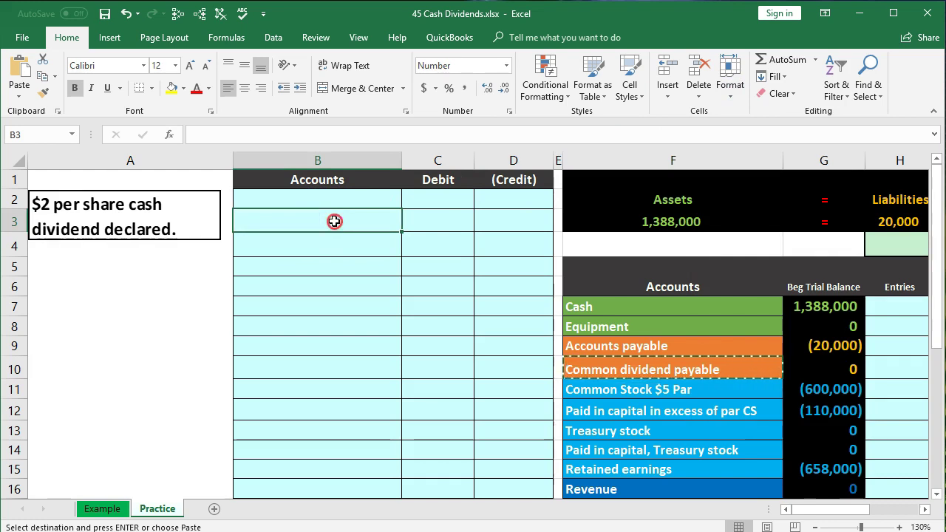
right_click(334, 221)
click(387, 287)
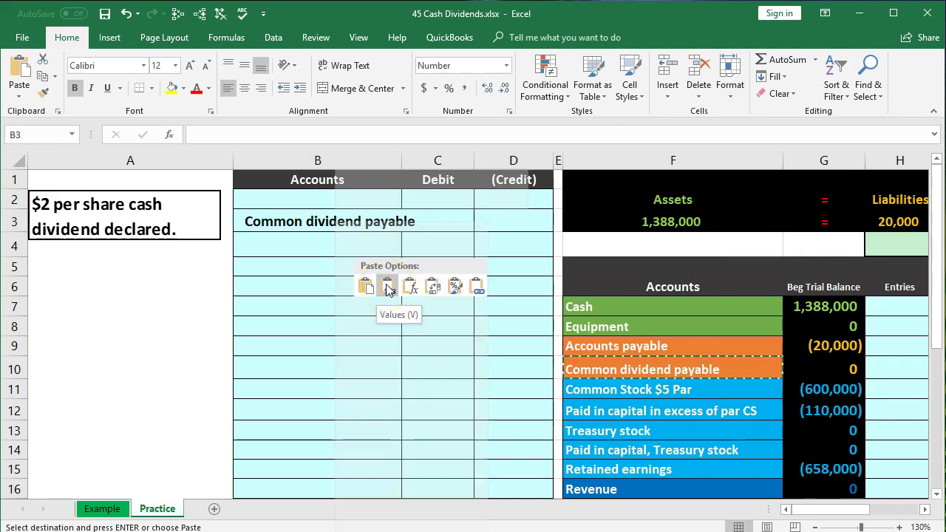
Step: Check the journal's credit cell in row 3 and examine the Retained earnings account and its beginning balance
click(518, 221)
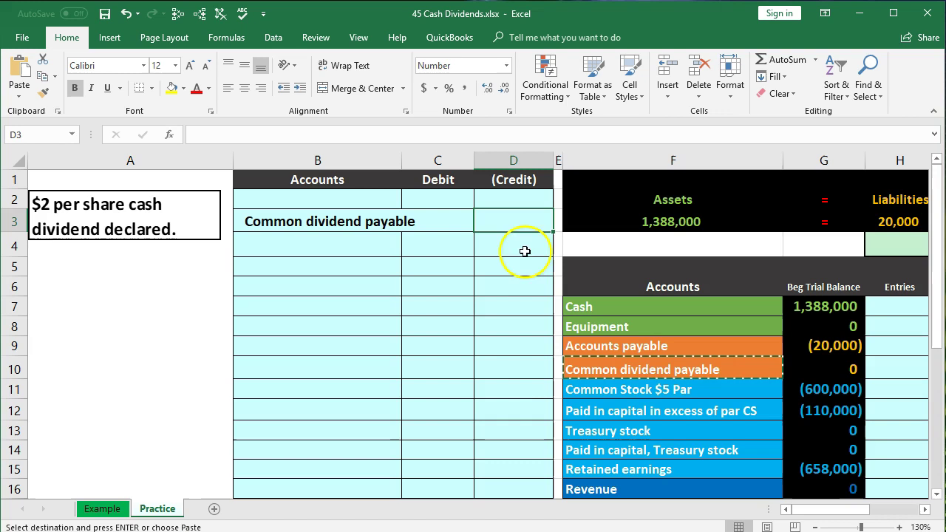
scroll(560, 386, down, 1)
click(616, 403)
click(725, 411)
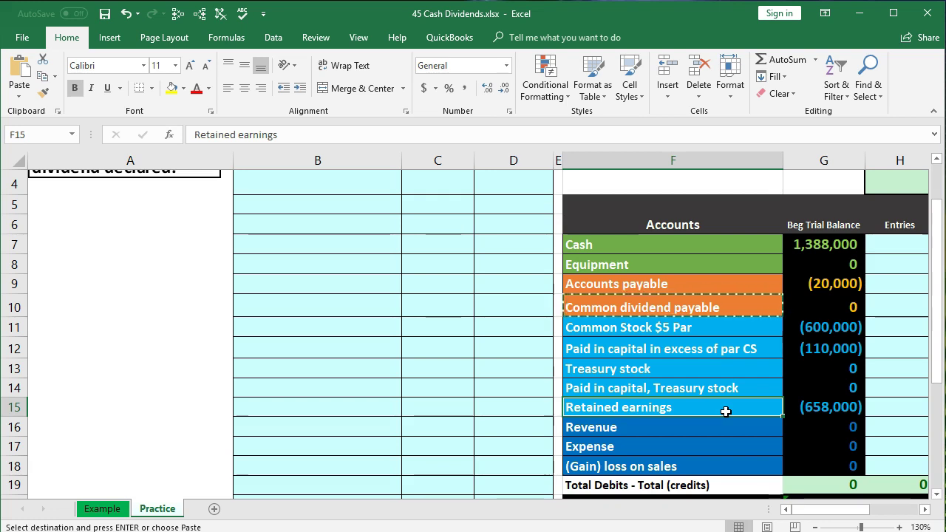
click(787, 406)
click(719, 410)
click(793, 407)
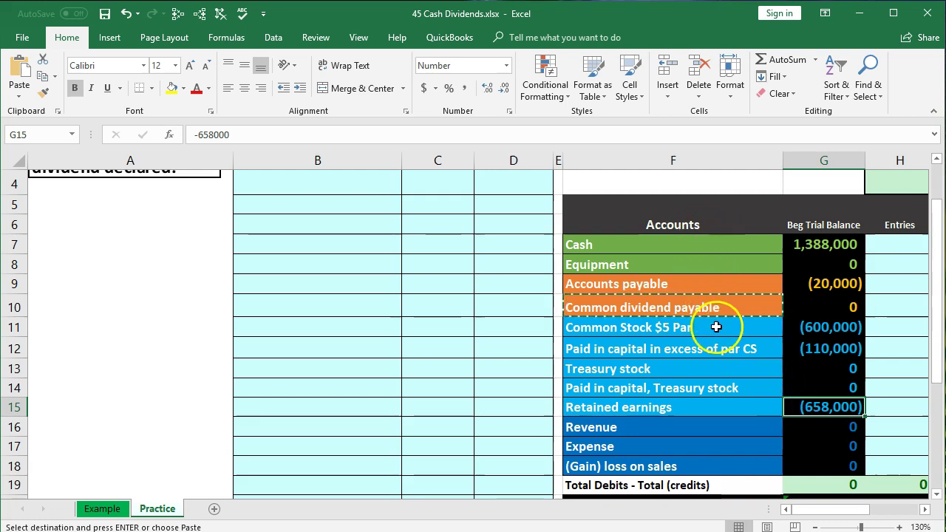
Step: Copy the Retained earnings account name from the trial balance into B2 of the journal, pasting values only
click(718, 411)
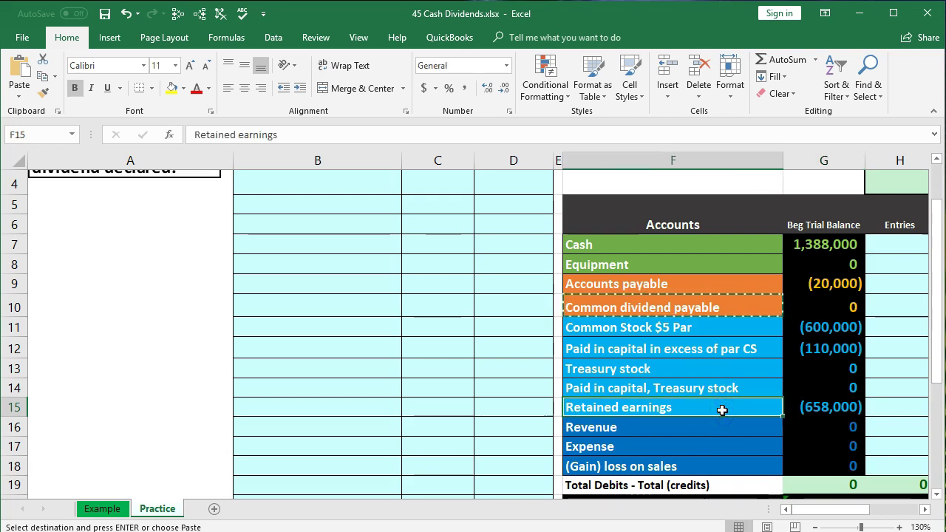
right_click(722, 409)
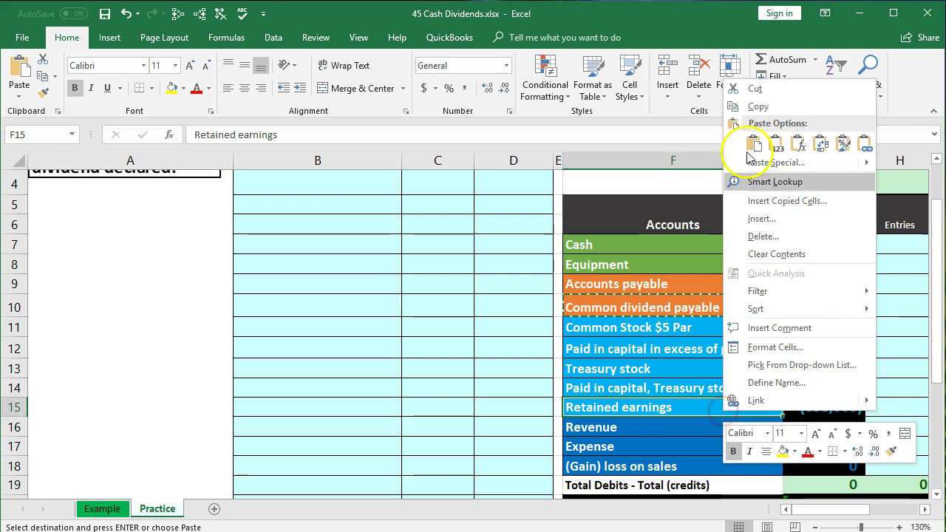
click(752, 108)
scroll(518, 302, up, 2)
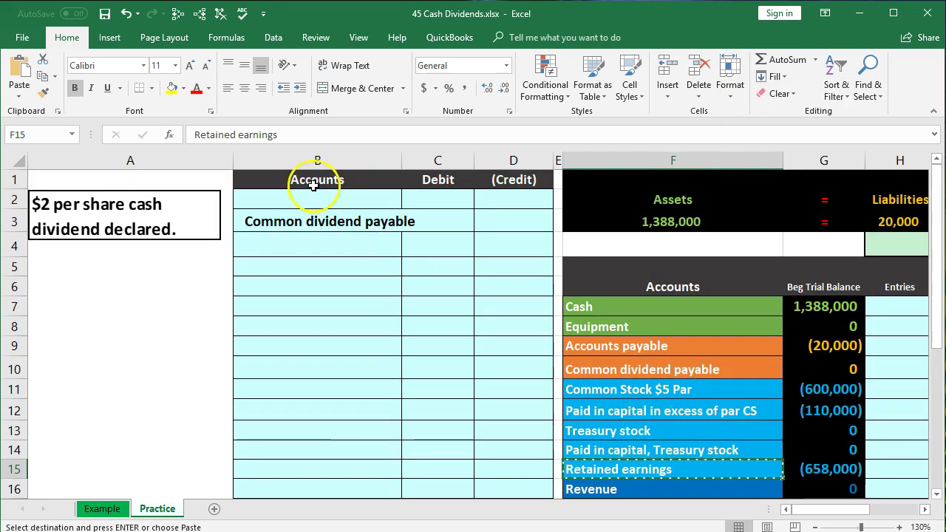
click(307, 199)
right_click(308, 200)
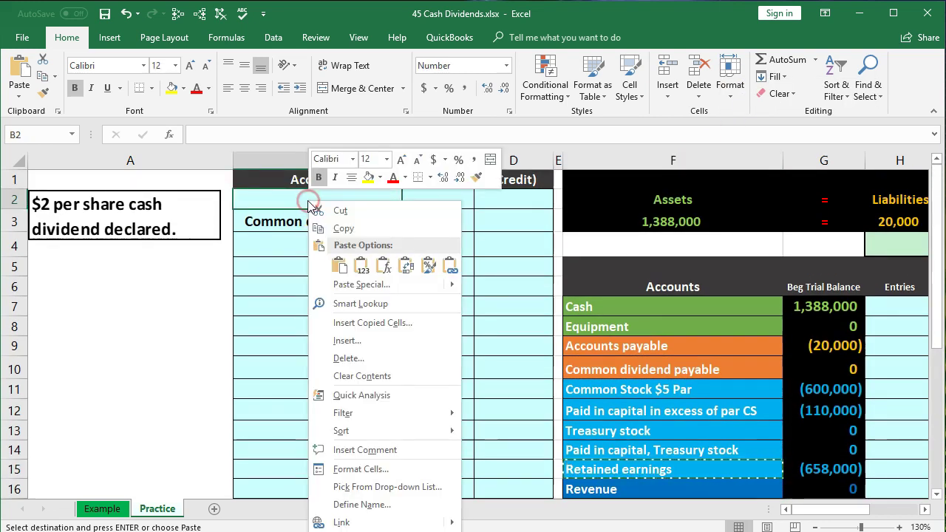
click(360, 264)
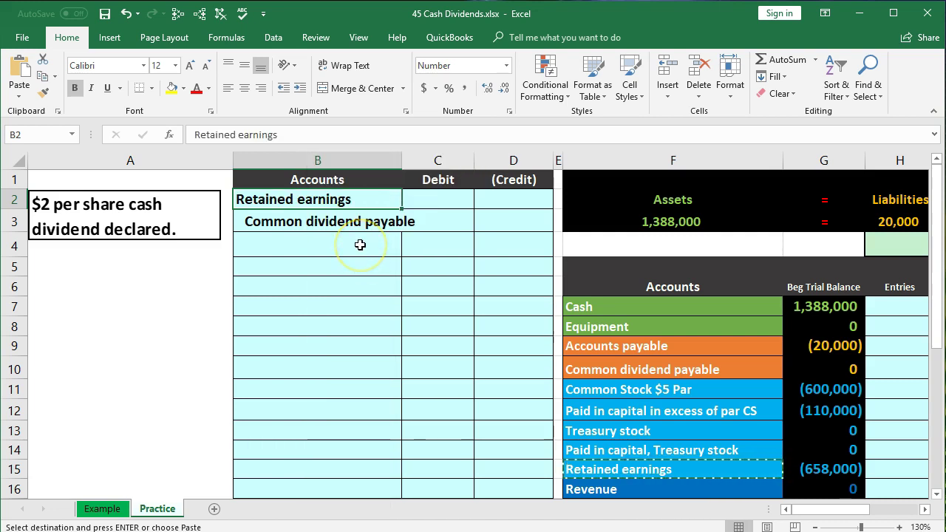
Step: Open Calculator beside the trial balance and divide the 600,000 common stock balance by the $5 par value
key(XF86Calculator)
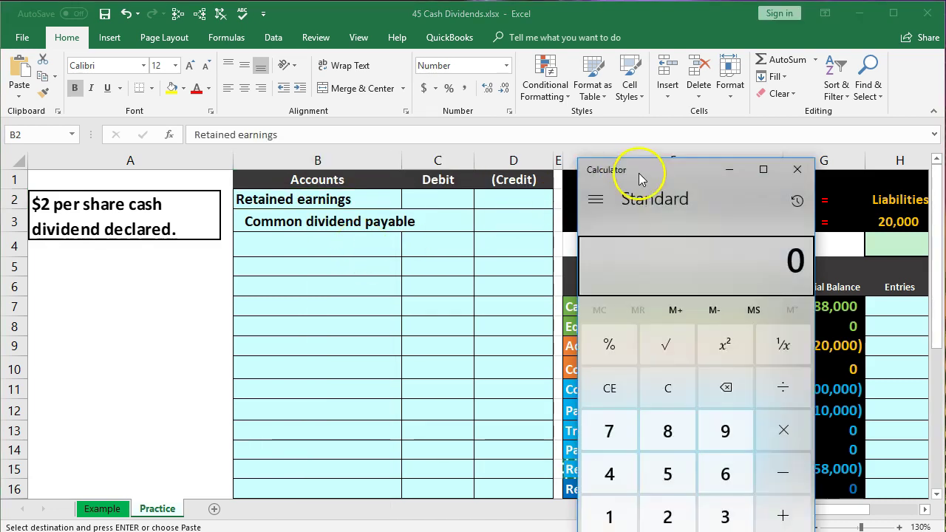
drag(644, 180, 325, 271)
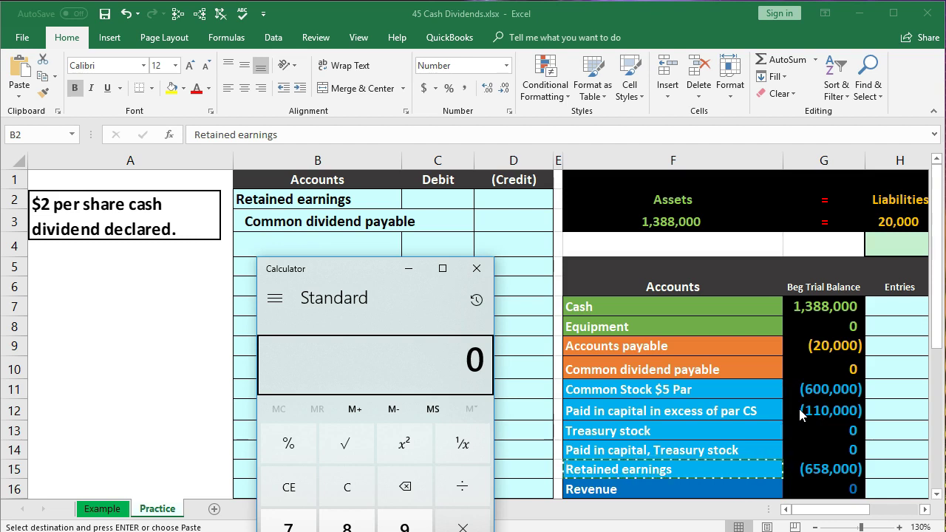
click(347, 488)
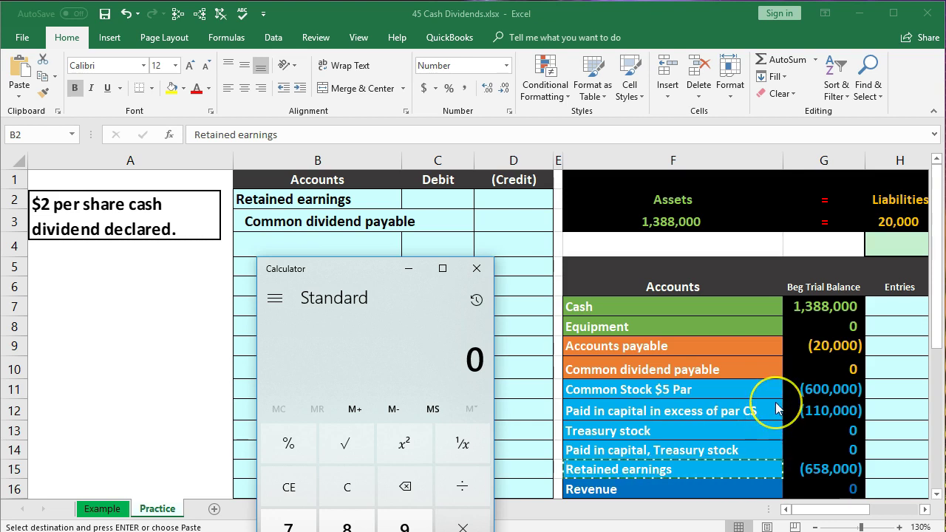
text(6000000)
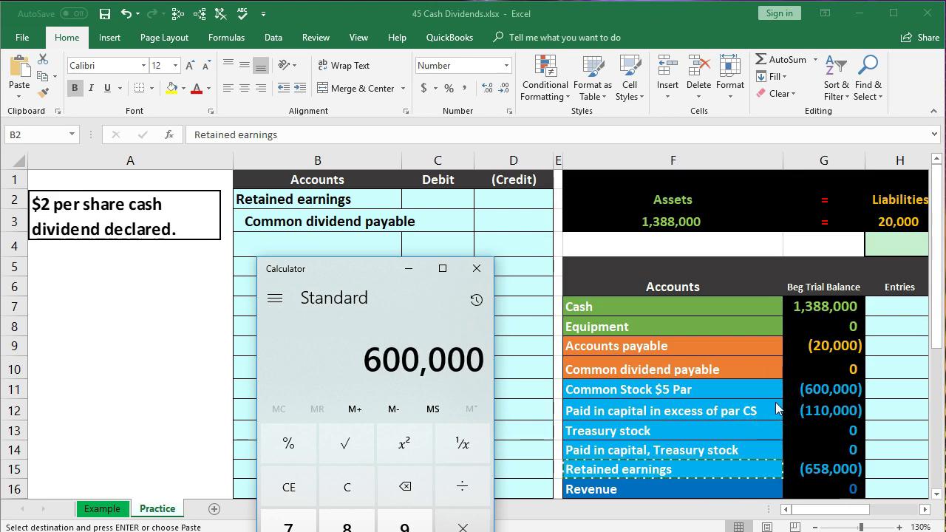
key(slash)
text(5)
key(Return)
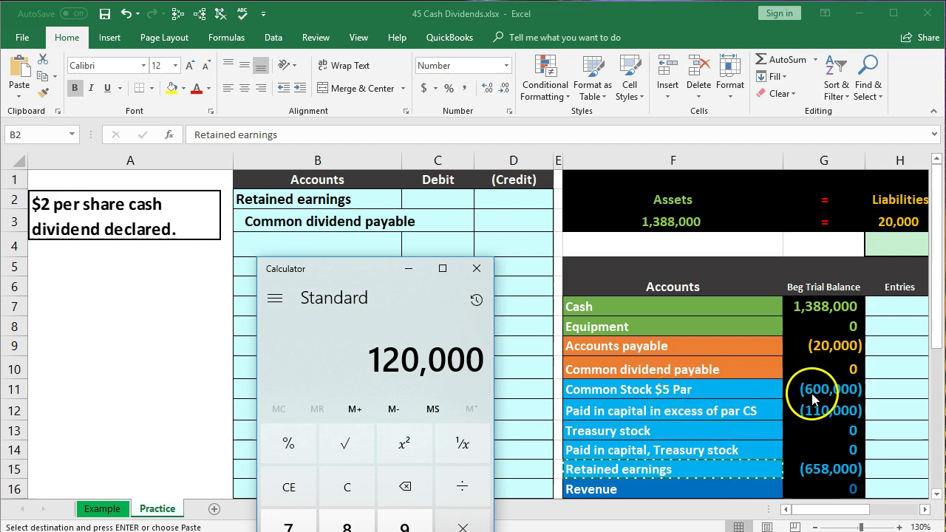
Step: Close Calculator and enter the formula =600000/5 as the Retained earnings debit in C2 of the journal
click(477, 269)
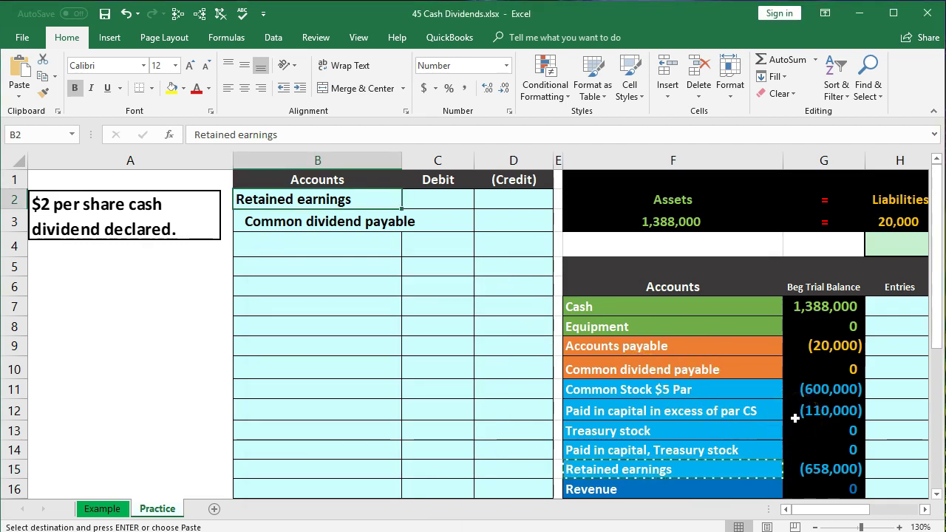
click(438, 201)
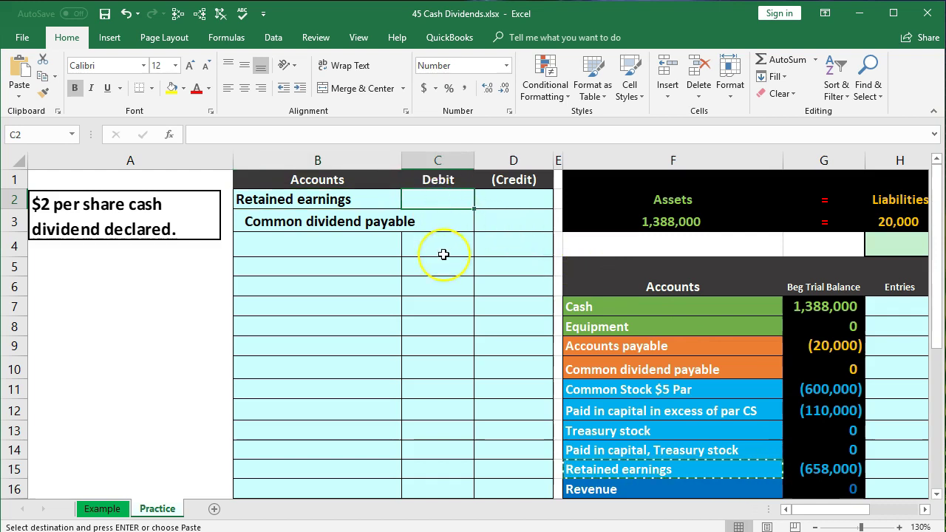
text(=)
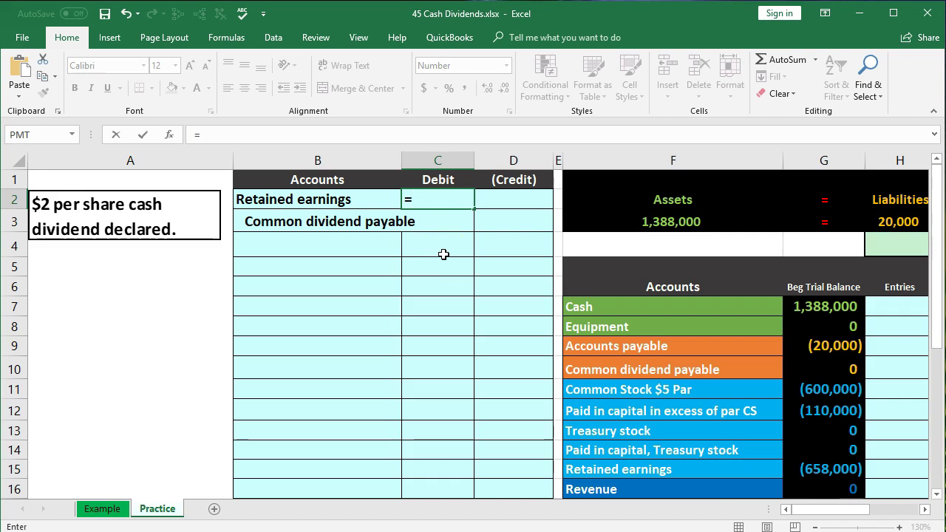
text(600000/5)
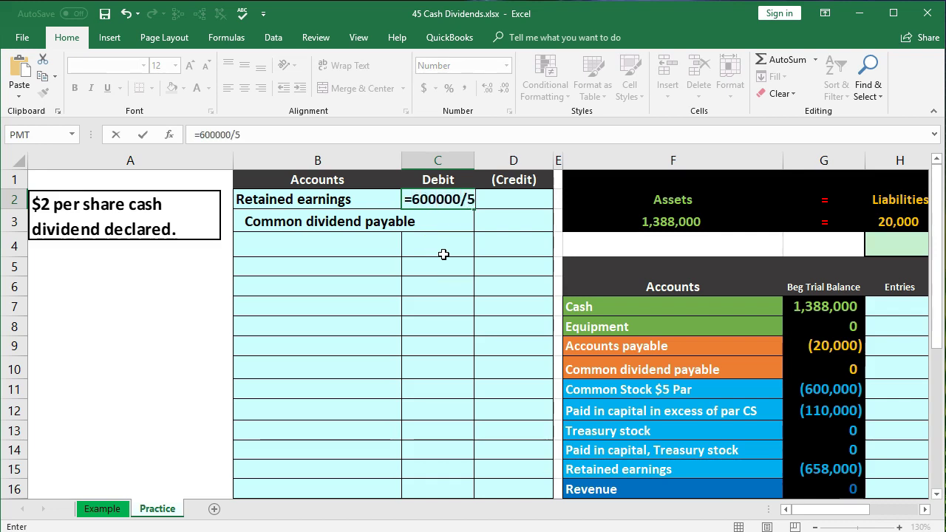
key(Return)
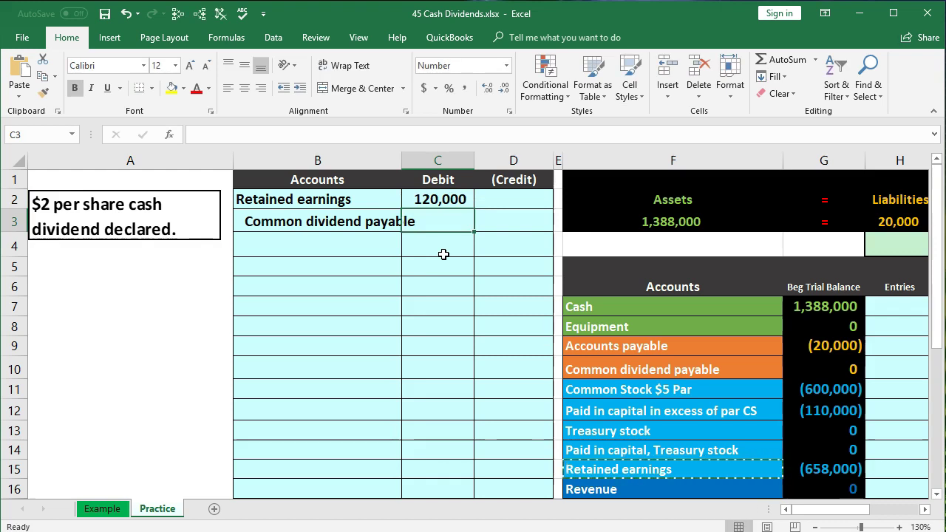
Step: Enter the Common dividend payable credit in D3 as the negative of the debit in C2
key(Tab)
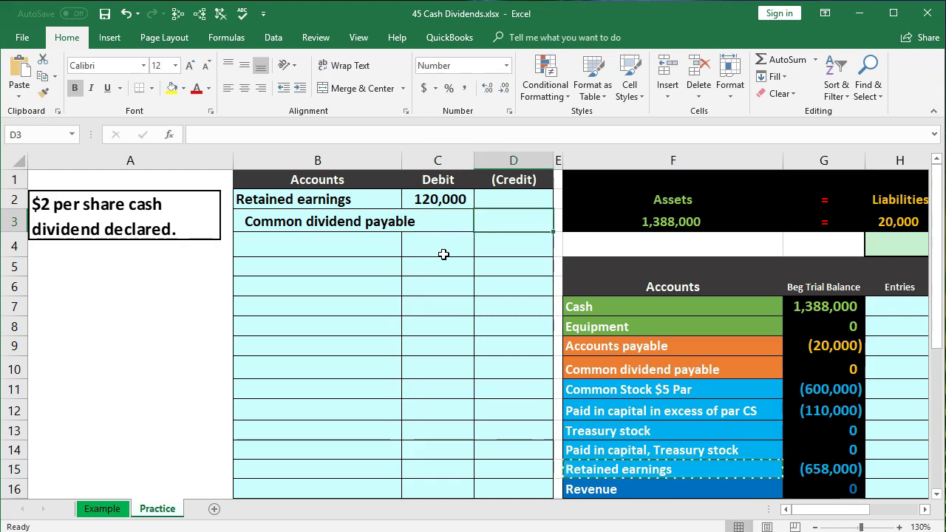
text(-)
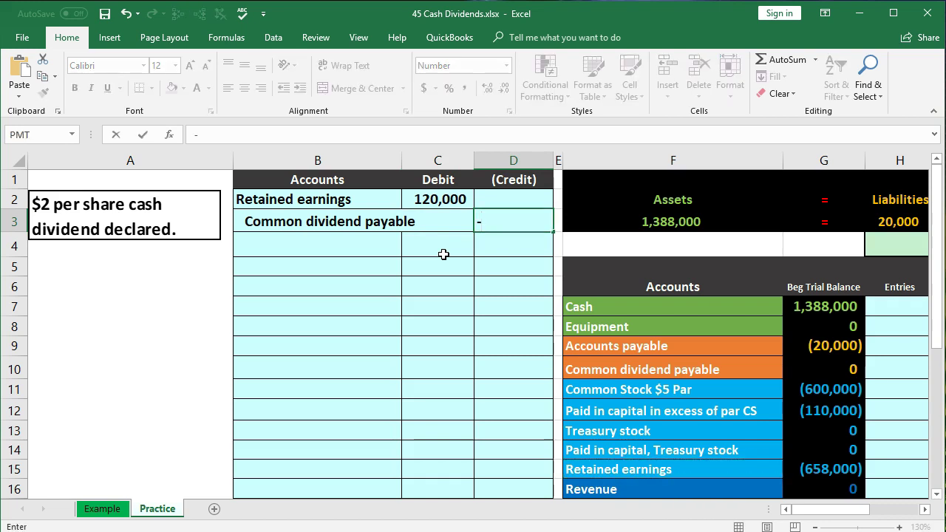
click(435, 196)
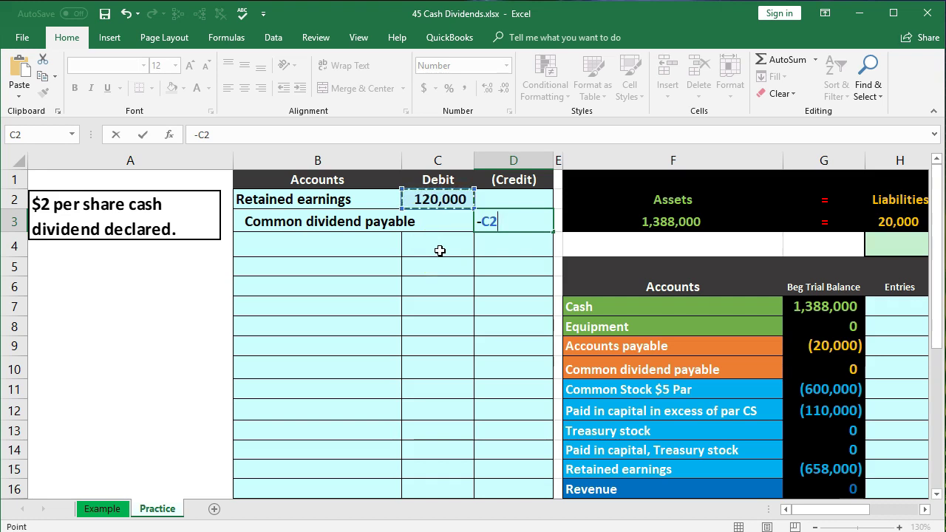
key(Return)
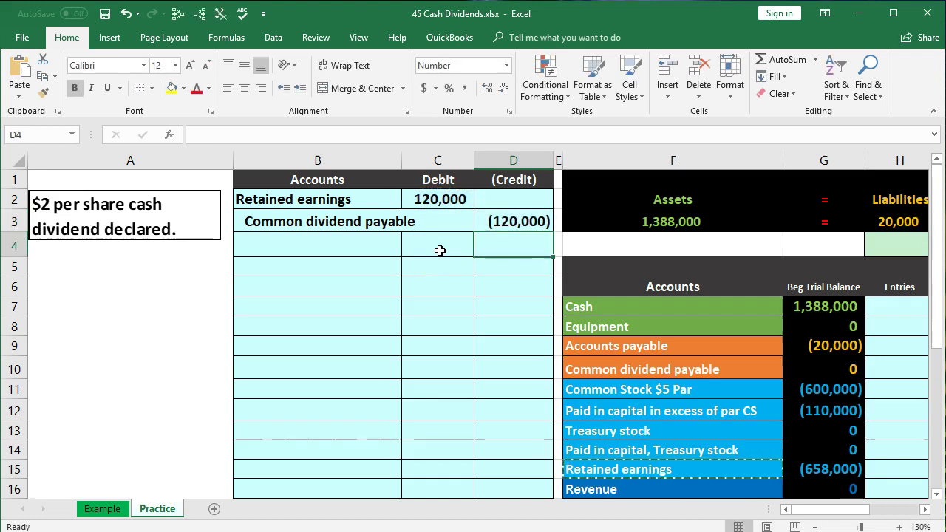
Step: Post the Retained earnings debit to the trial balance entries by linking H15 to C2
key(Right)
key(Right)
key(Right)
key(Right)
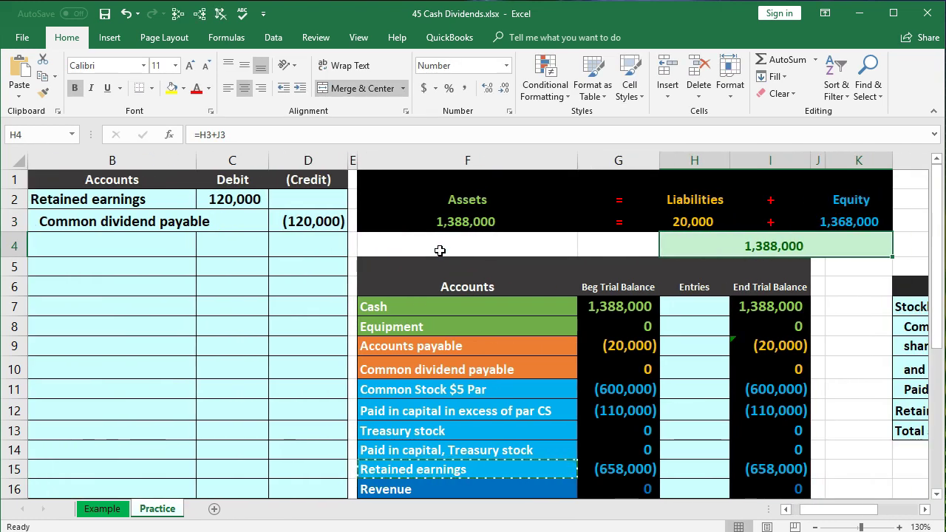
drag(194, 200, 215, 206)
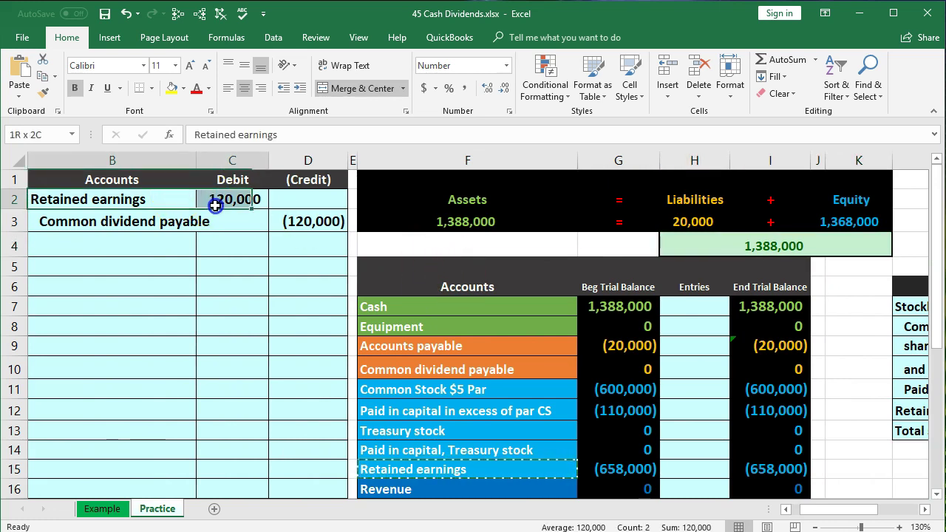
drag(461, 473, 606, 469)
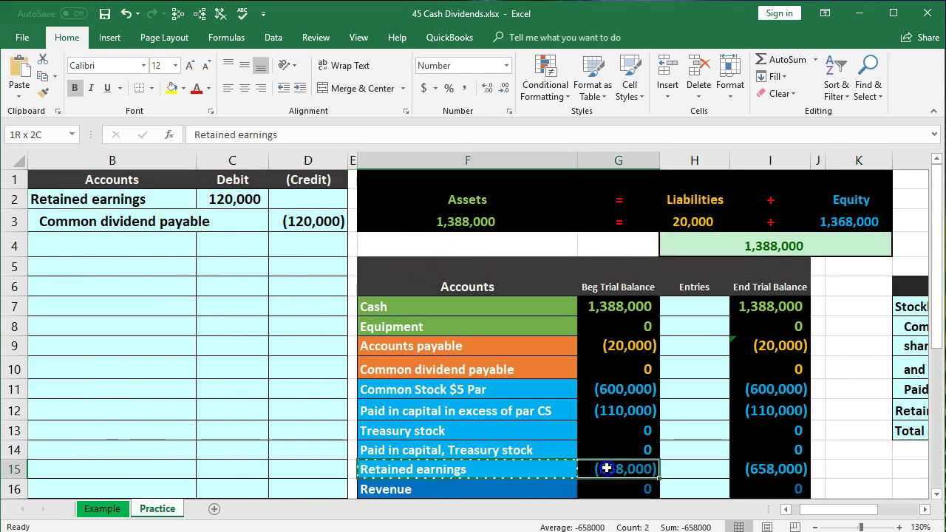
click(687, 467)
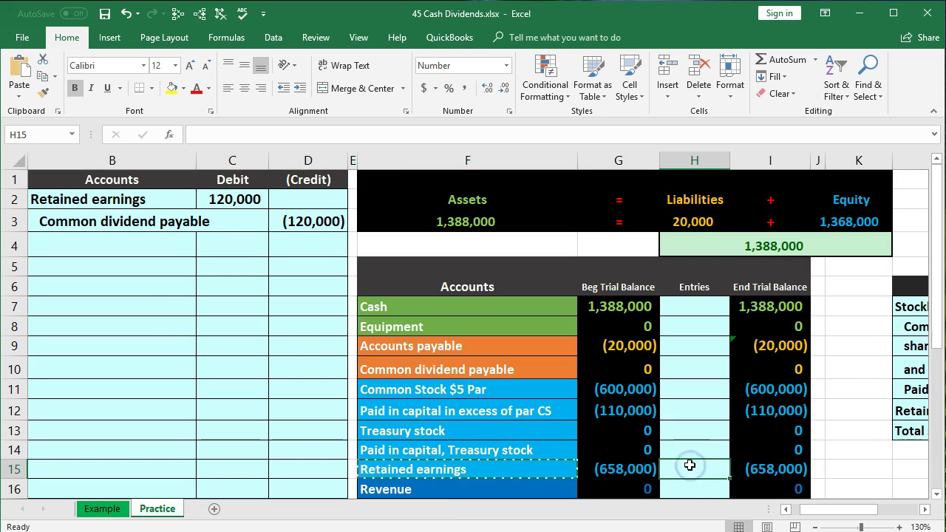
text(=)
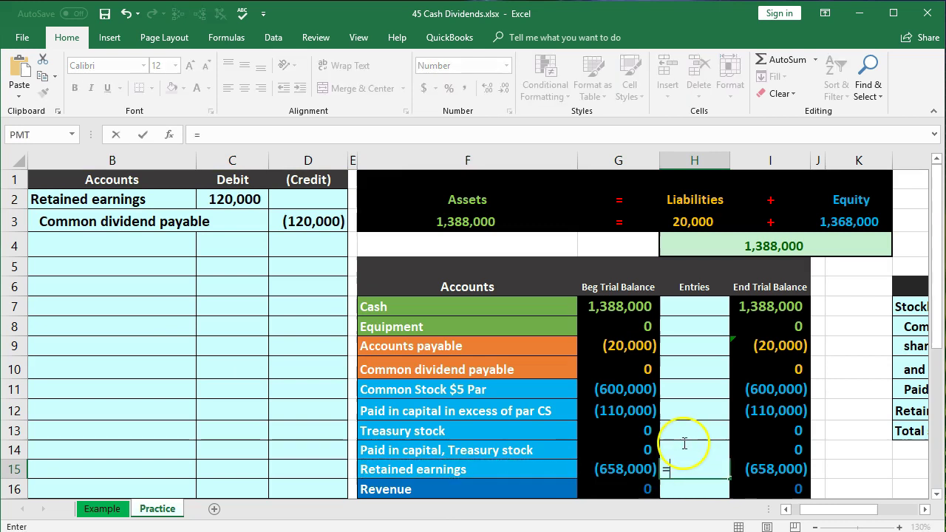
click(242, 200)
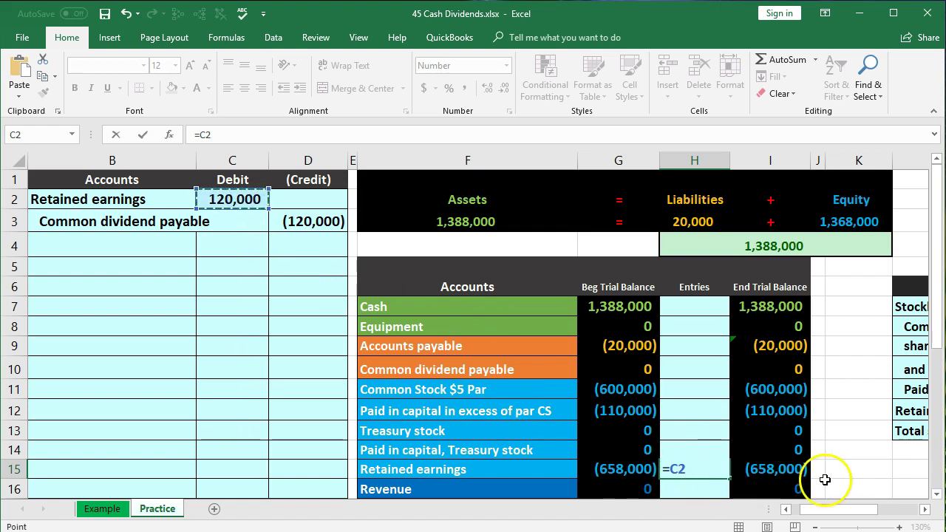
key(Return)
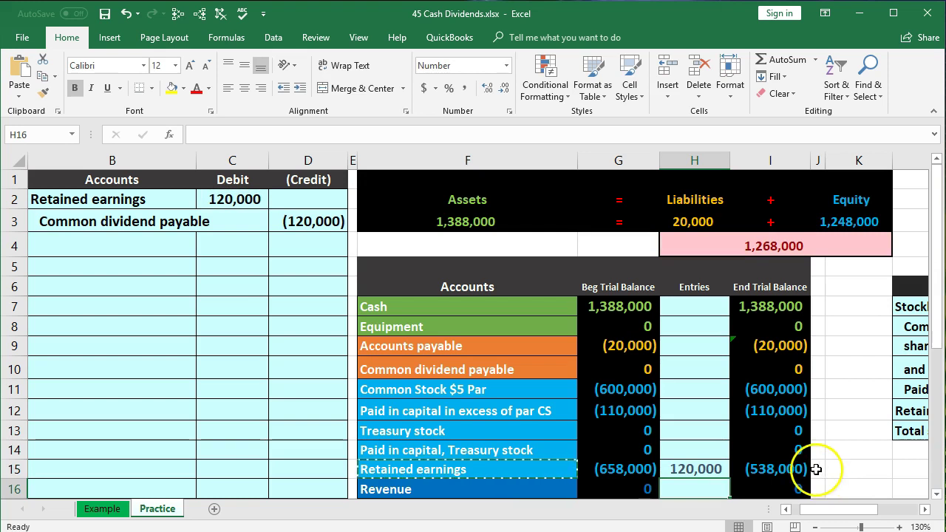
Step: Post the Common dividend payable credit to the trial balance entries by linking H10 to D3
drag(147, 217, 208, 217)
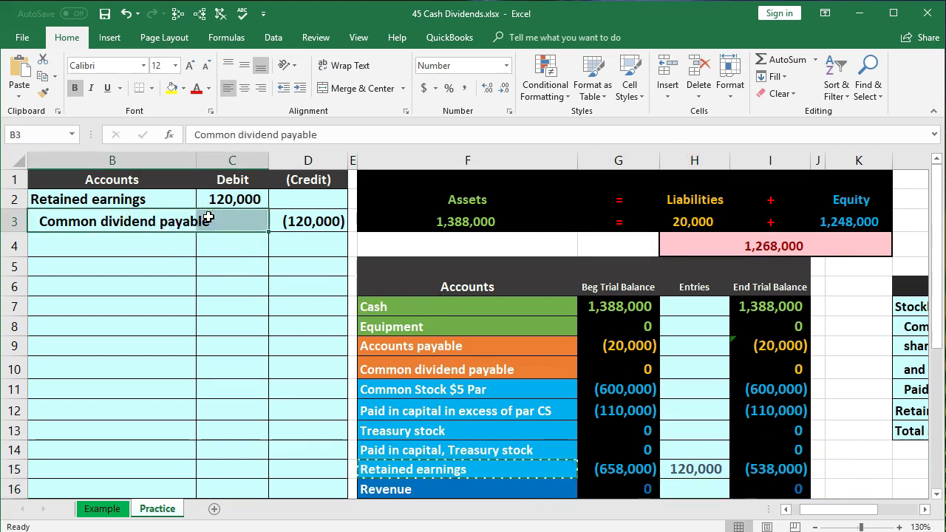
drag(488, 373, 650, 364)
click(703, 362)
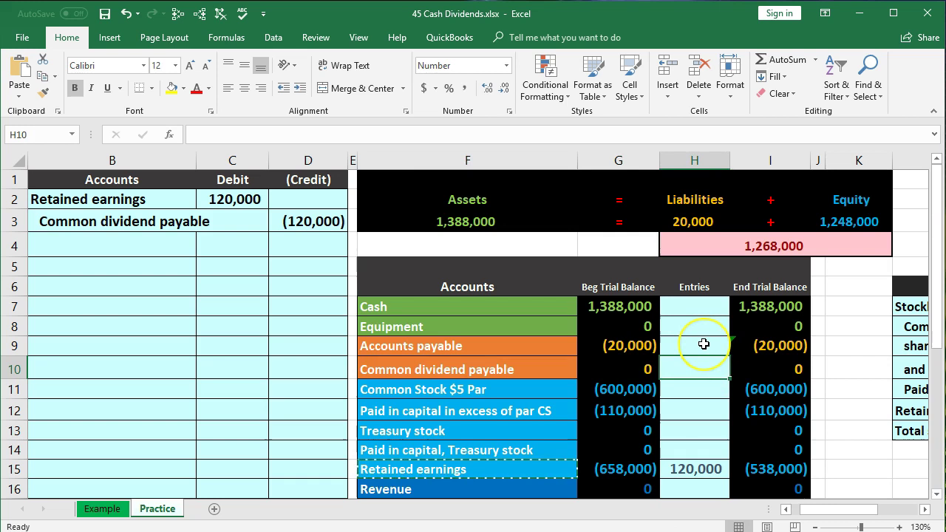
text(=)
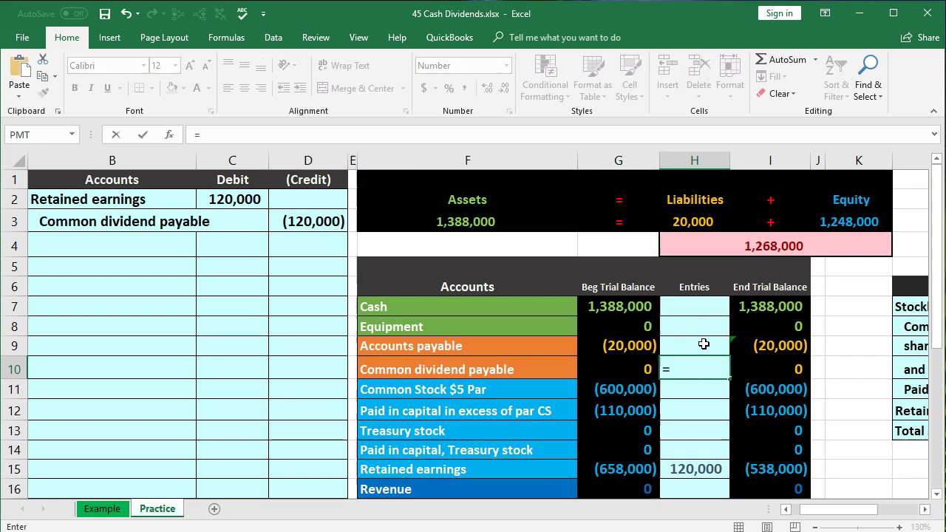
click(310, 220)
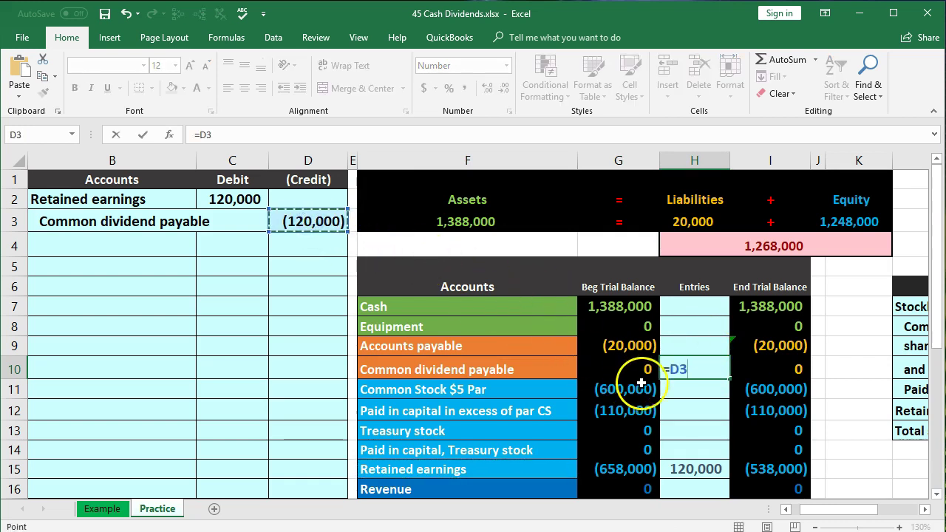
key(Return)
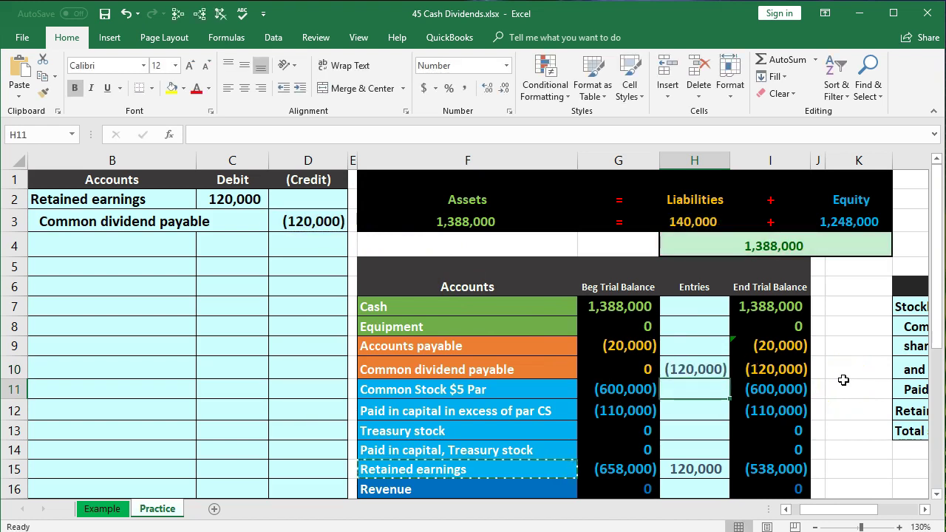
Step: Examine the ending trial balance: the debits-minus-credits total formula in I19, the two payable balances, and the income accounts with net income
scroll(844, 380, down, 1)
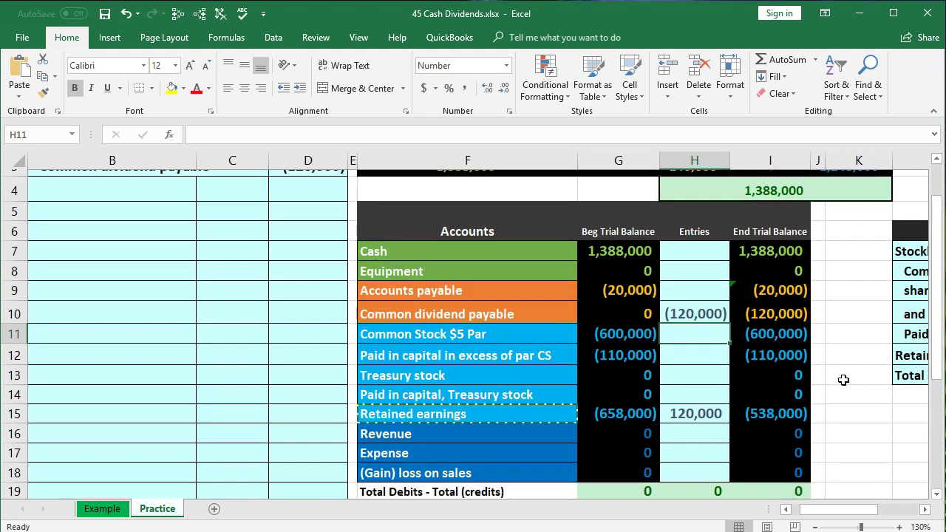
double_click(803, 482)
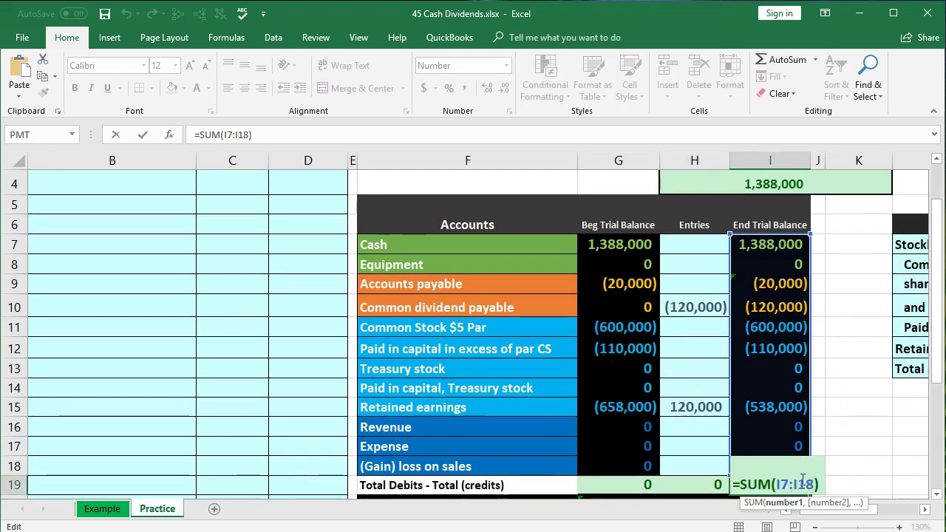
key(Return)
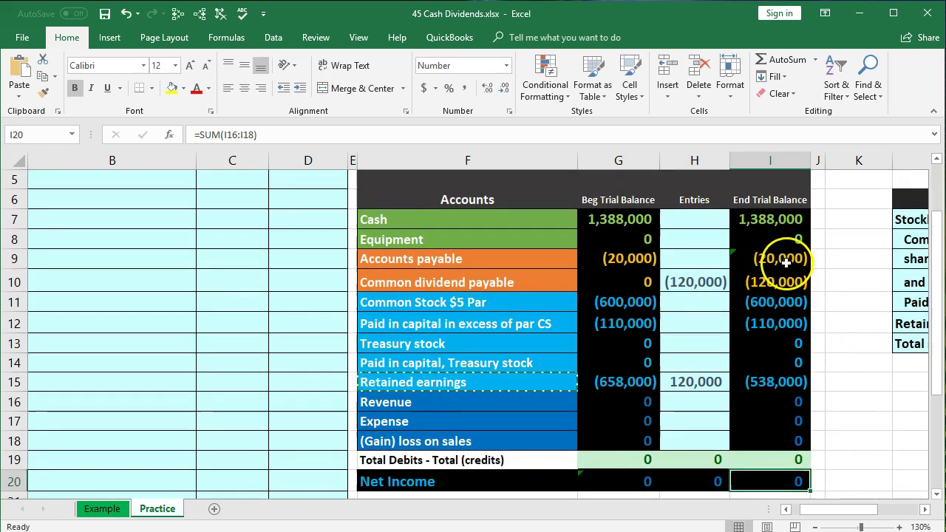
drag(785, 262, 785, 282)
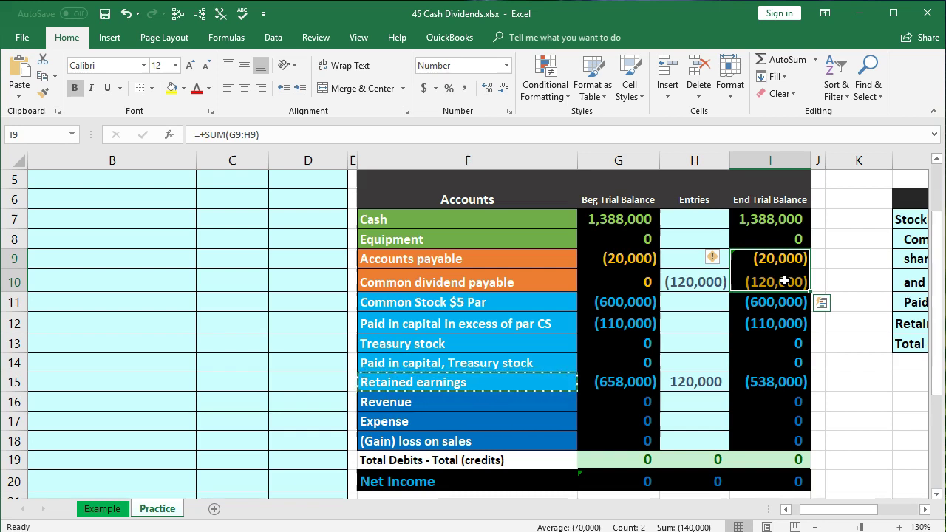
click(785, 281)
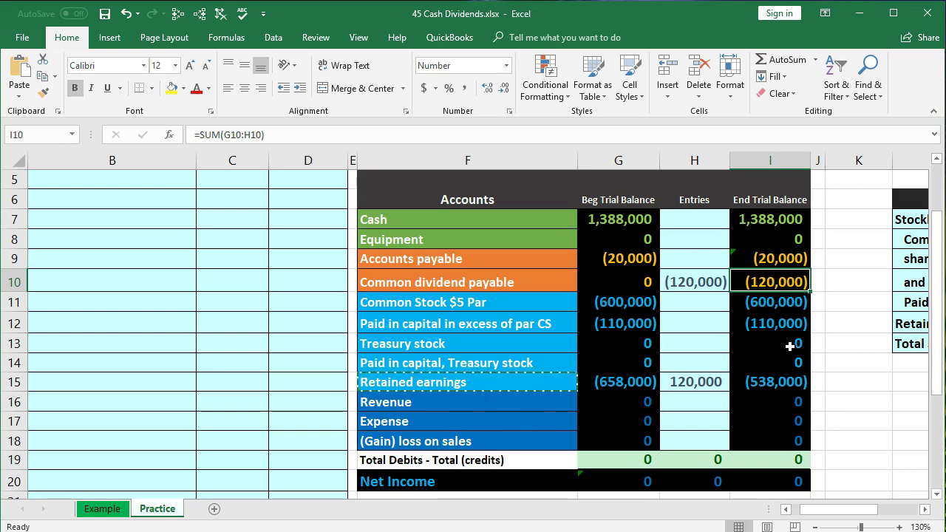
drag(788, 400, 792, 447)
click(785, 482)
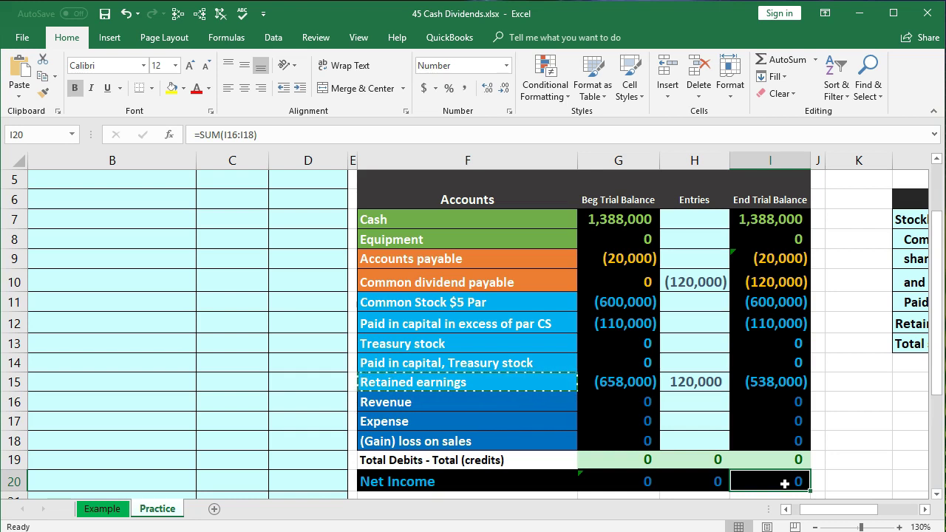
drag(783, 403, 789, 437)
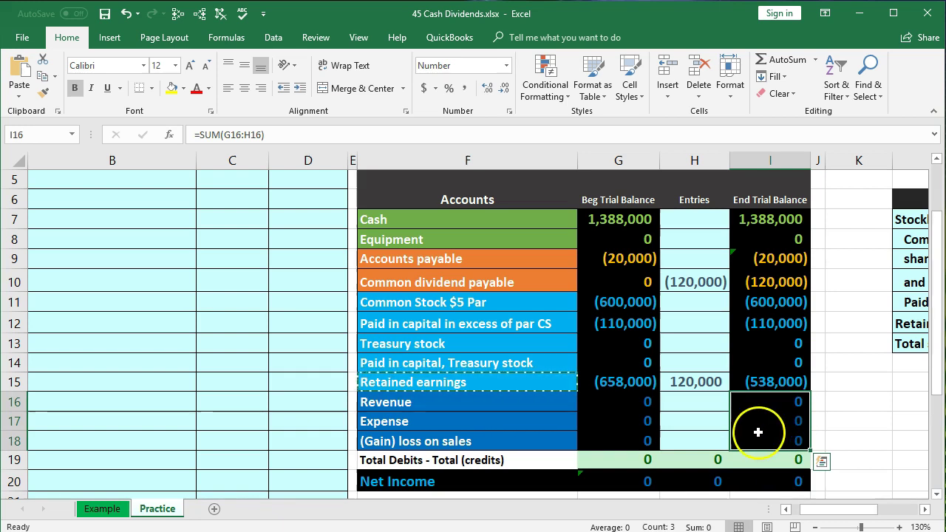
Step: Review the equity accounts and trace Retained earnings in row 15 from beginning balance through its entry to ending balance
click(697, 381)
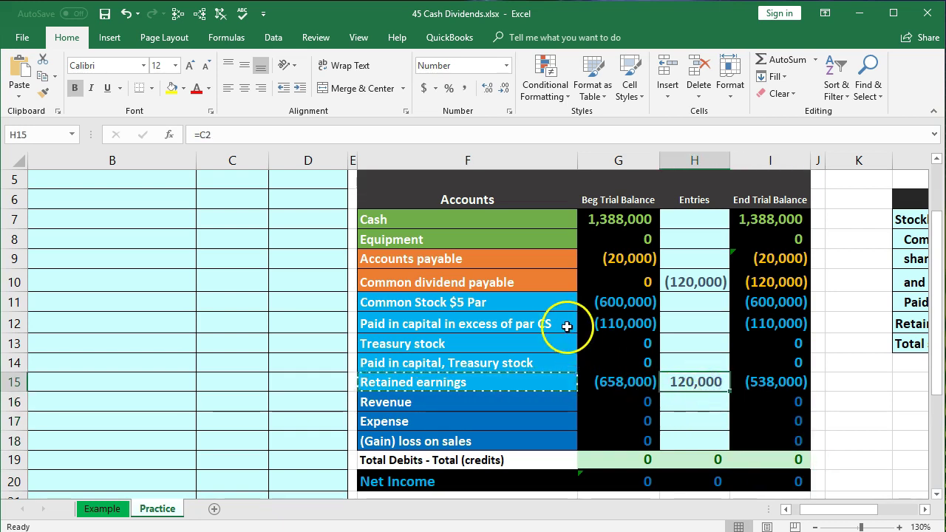
drag(539, 303, 542, 381)
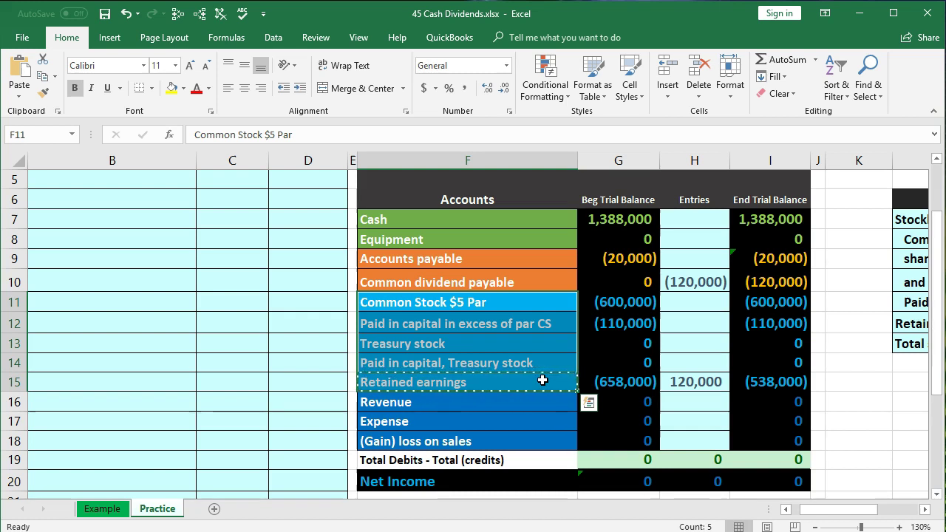
click(695, 381)
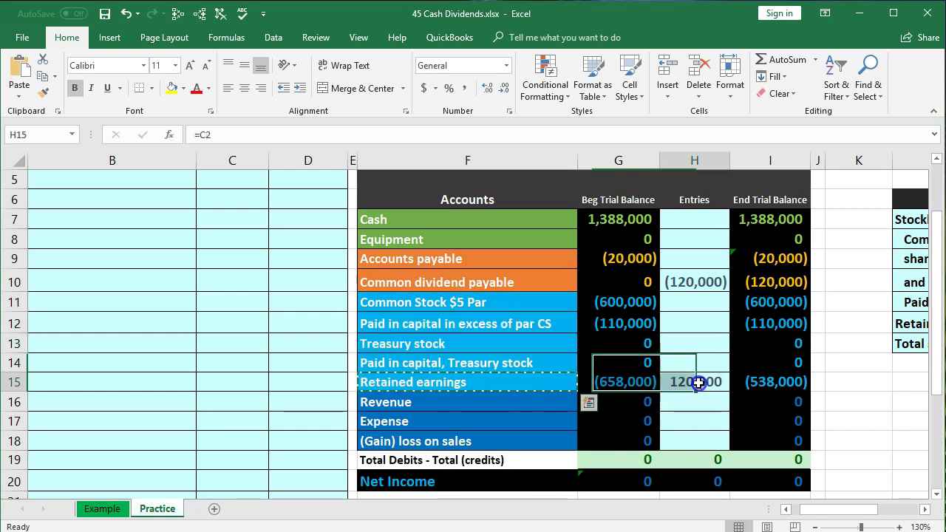
click(633, 383)
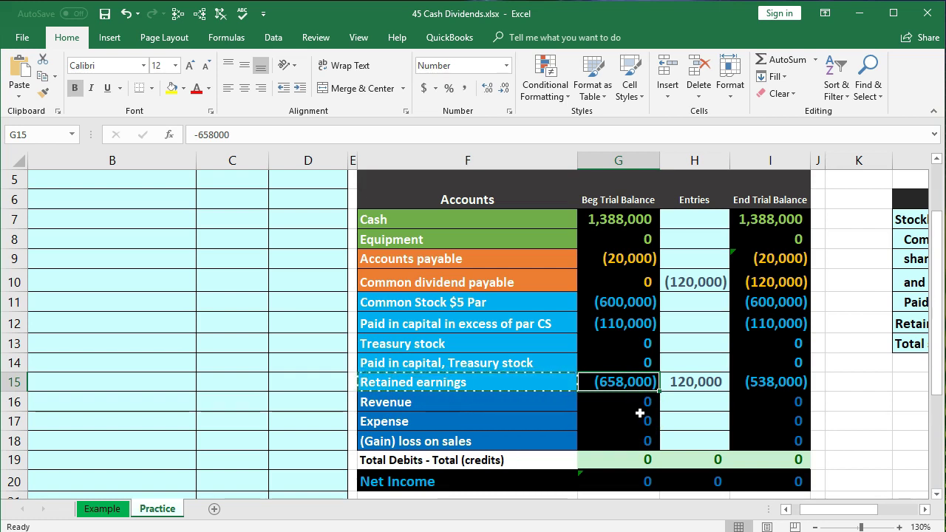
click(687, 380)
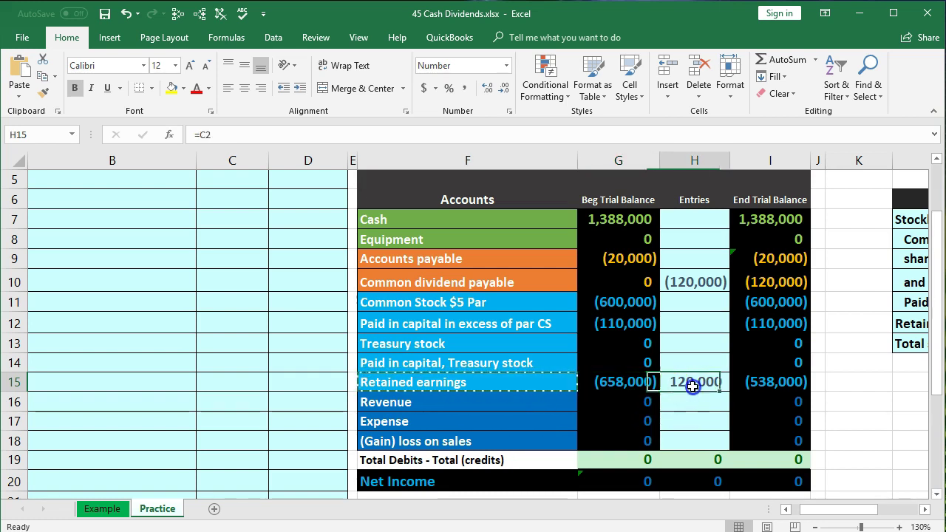
click(762, 389)
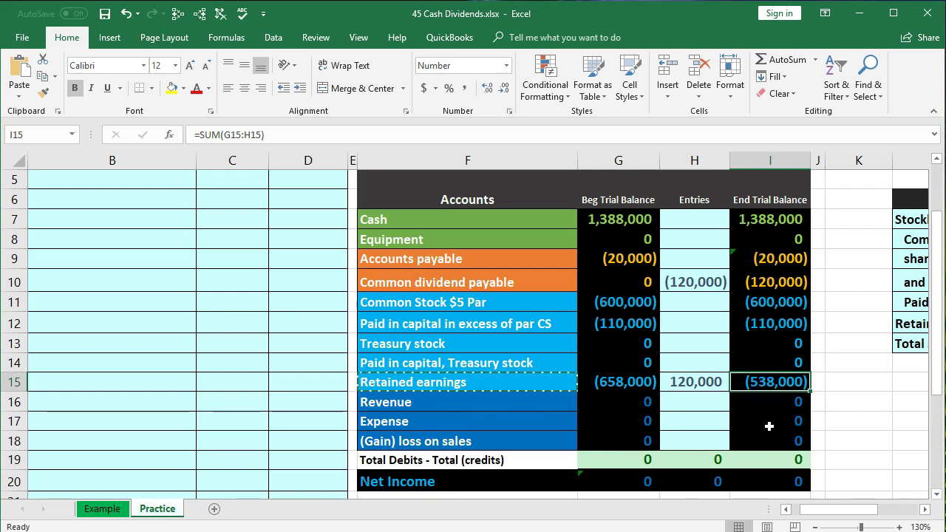
drag(834, 508, 823, 510)
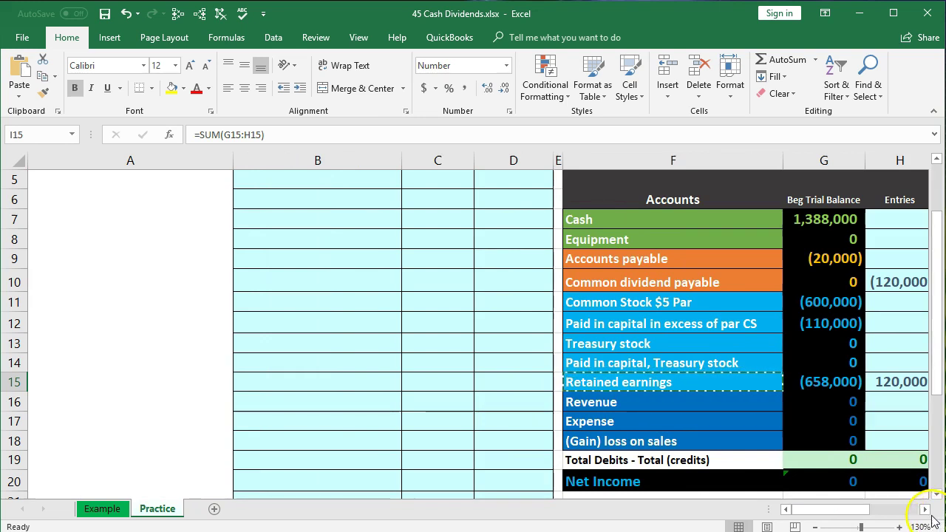
Step: Copy the Cash account name from the trial balance into journal cell B6 as values only
click(926, 511)
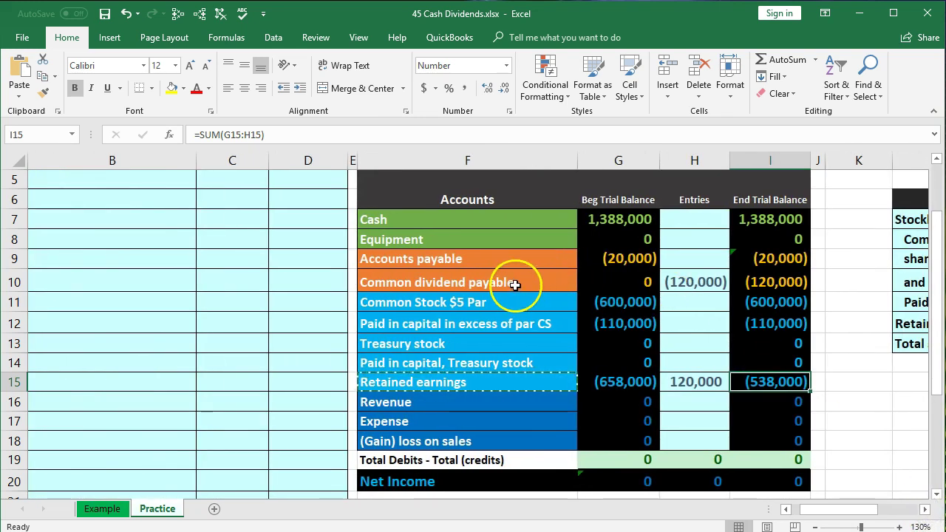
click(515, 284)
drag(516, 284, 769, 268)
drag(545, 225, 583, 221)
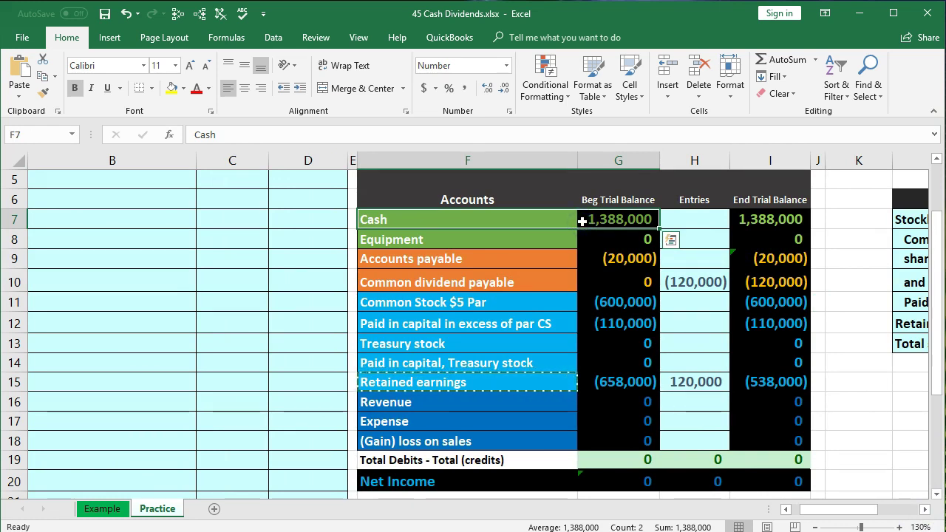
click(541, 217)
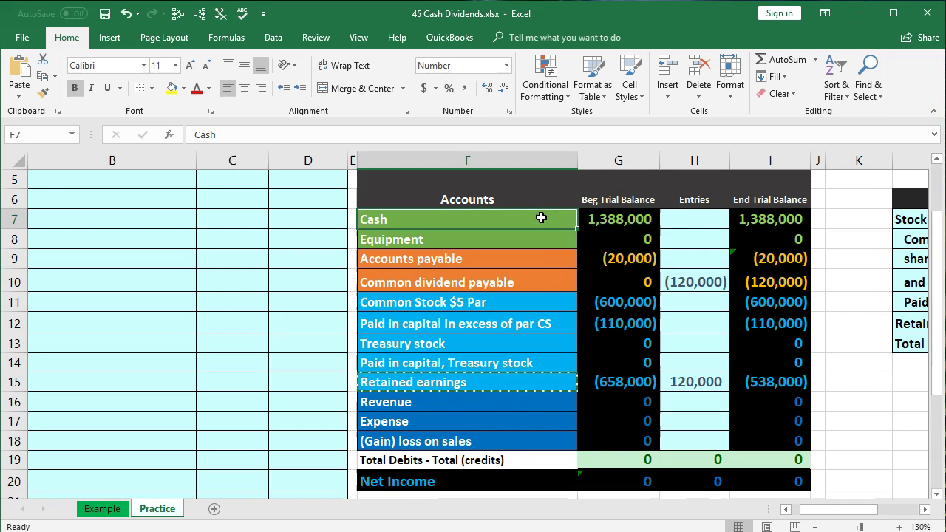
right_click(541, 217)
click(558, 244)
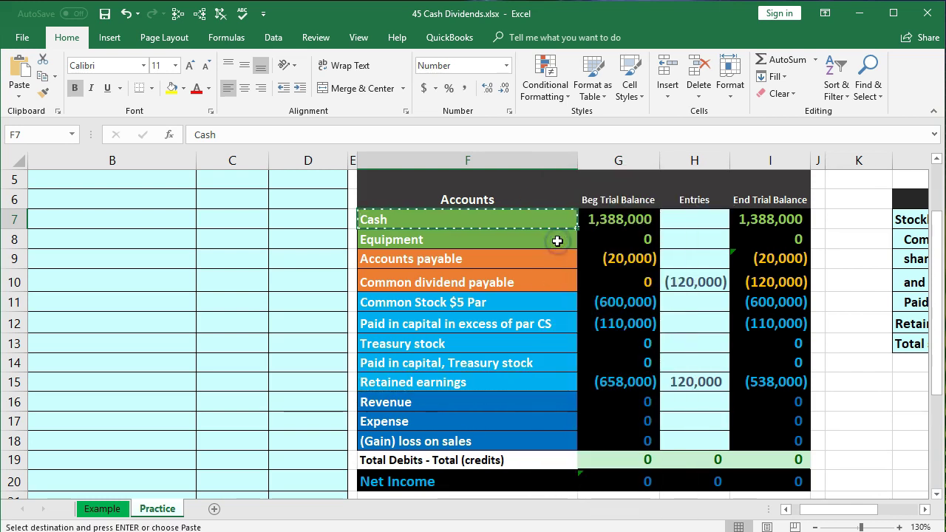
click(787, 510)
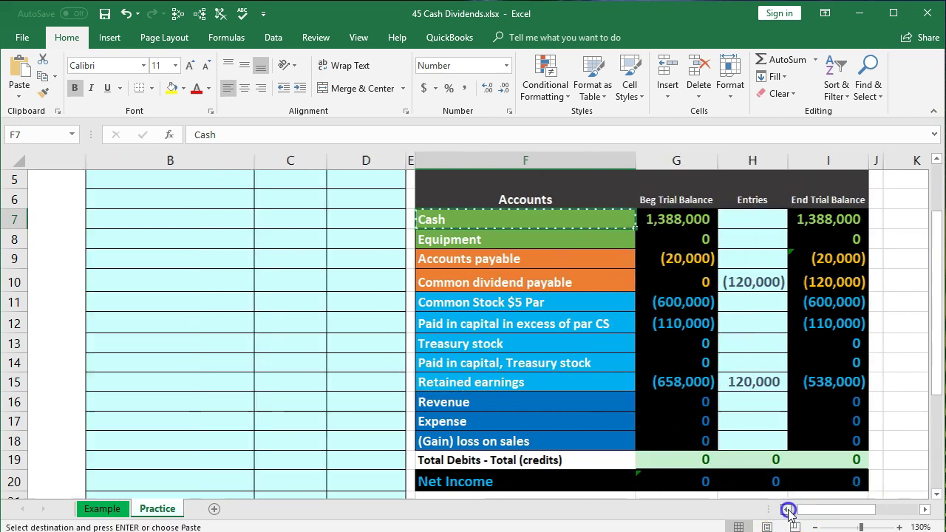
scroll(372, 389, up, 1)
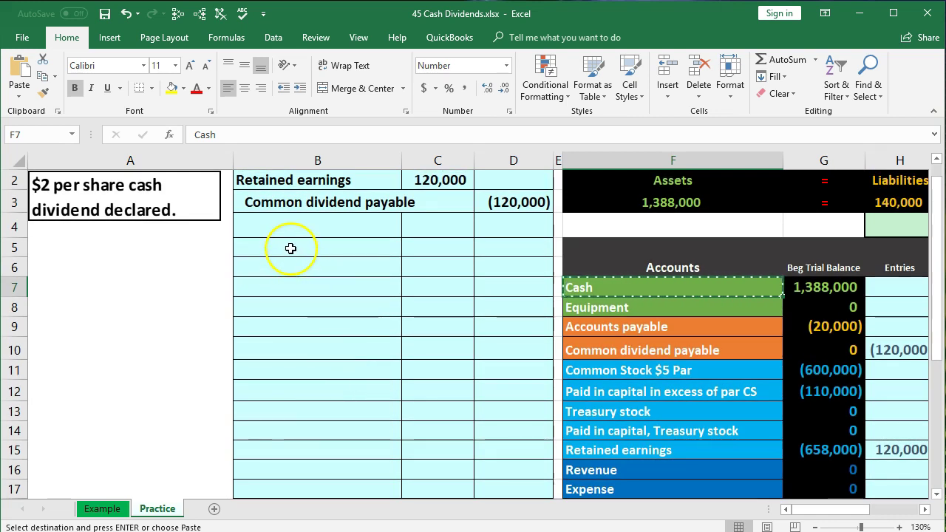
click(279, 221)
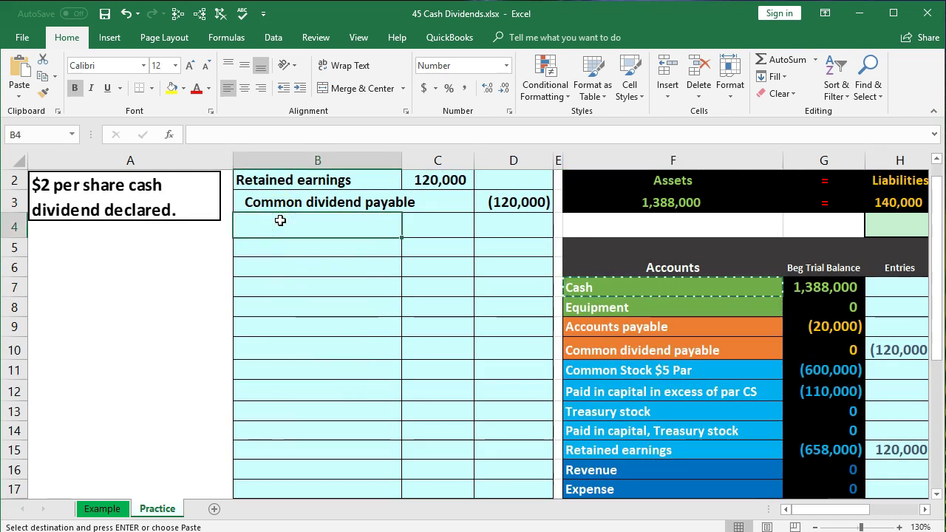
click(277, 247)
click(270, 266)
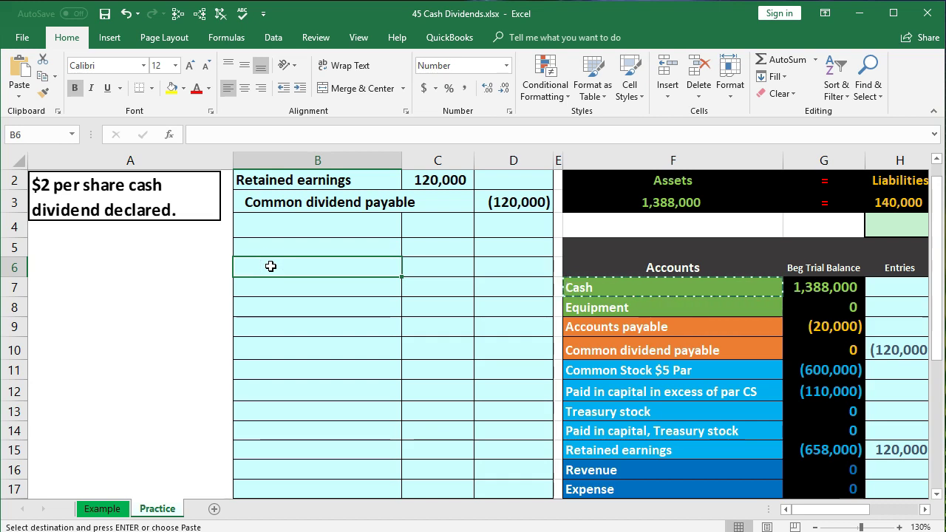
right_click(271, 266)
click(324, 331)
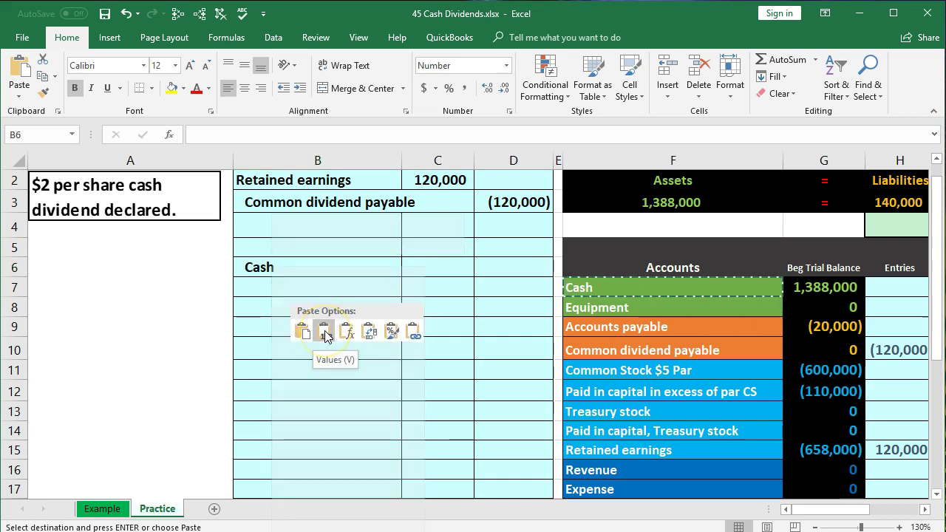
Step: Enter the Cash credit of -120000 in journal cell D6
click(500, 267)
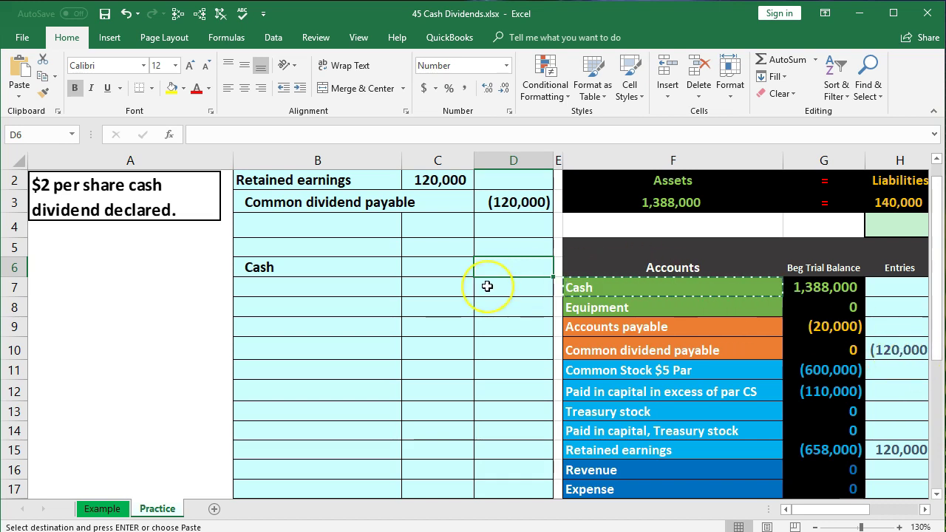
text(-120)
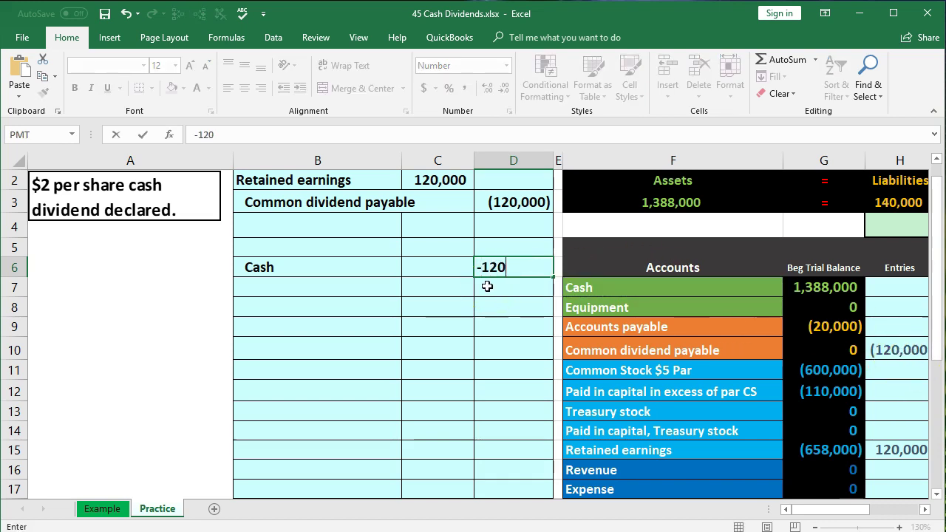
text(00)
key(Return)
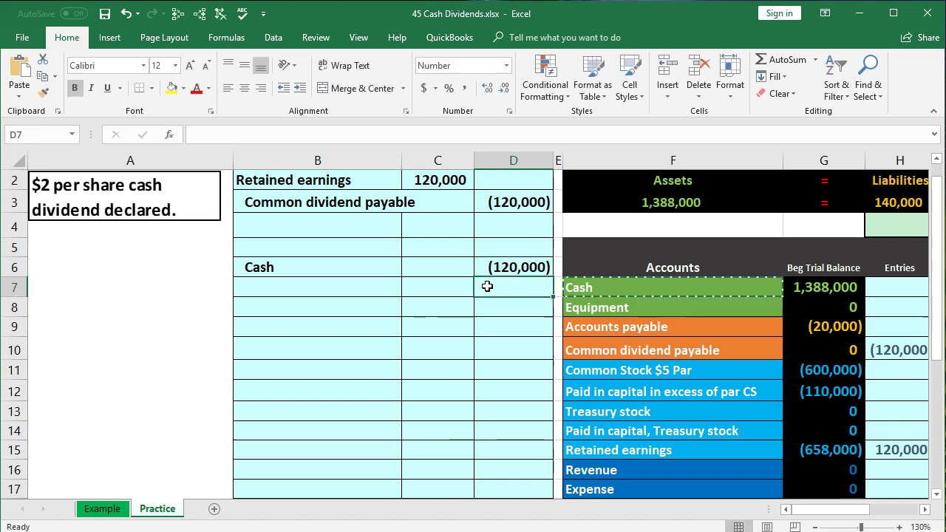
Step: Fill the debit in C5 with the formula -D6 to offset the Cash credit
click(448, 246)
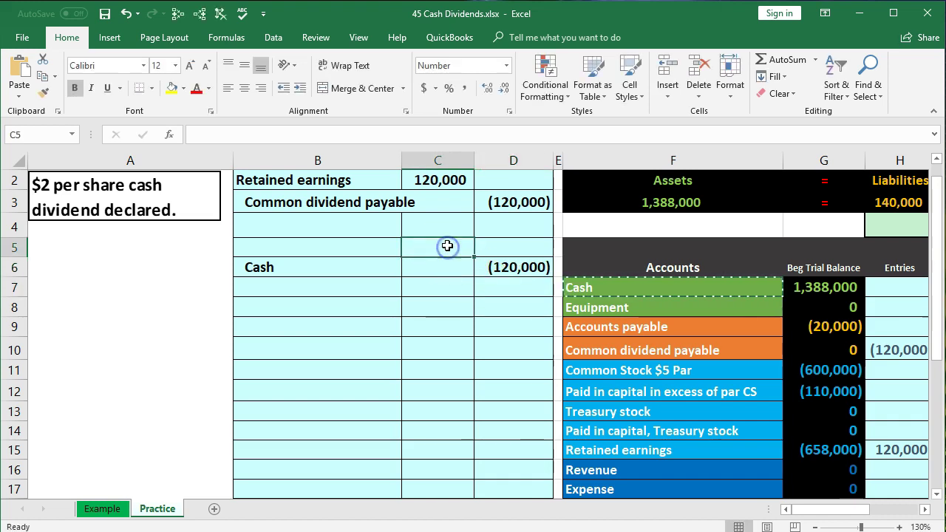
text(-)
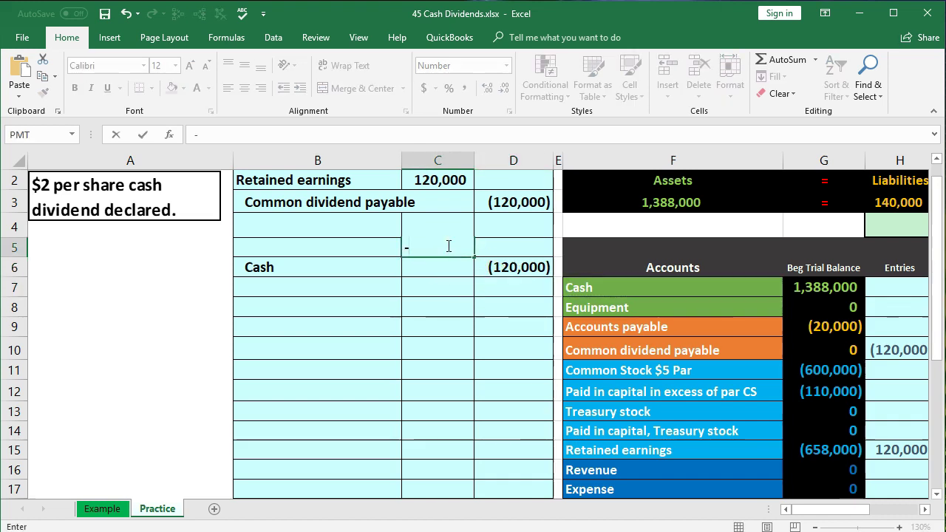
click(527, 270)
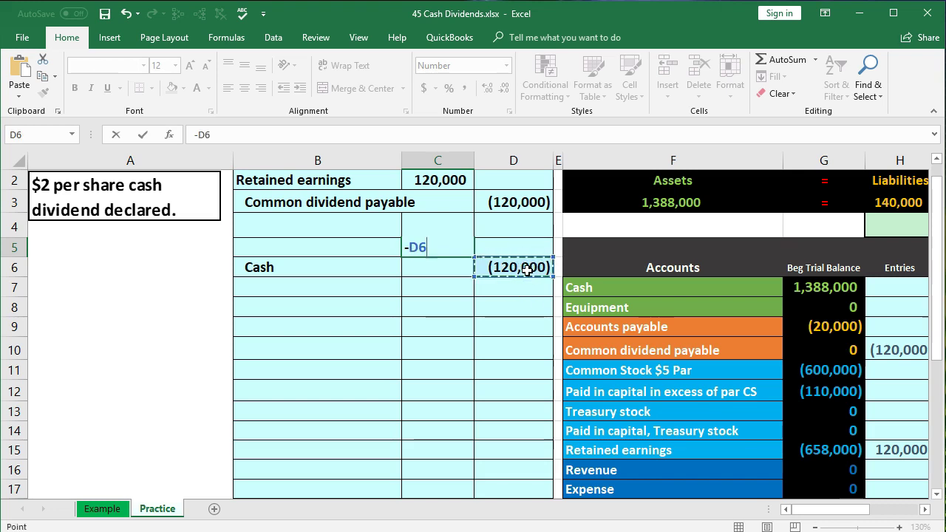
key(Return)
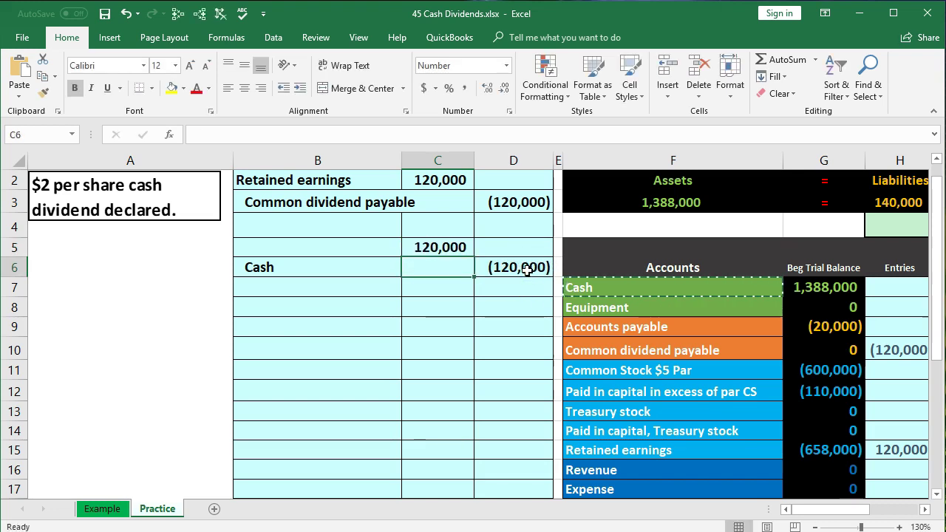
Step: Copy the Common dividend payable account name from the trial balance into journal cell B5 as values only
click(925, 510)
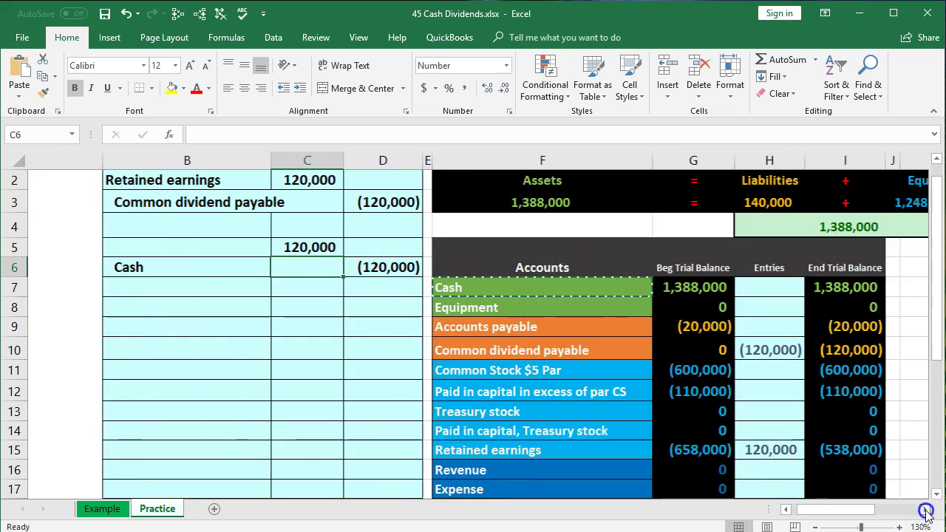
click(495, 352)
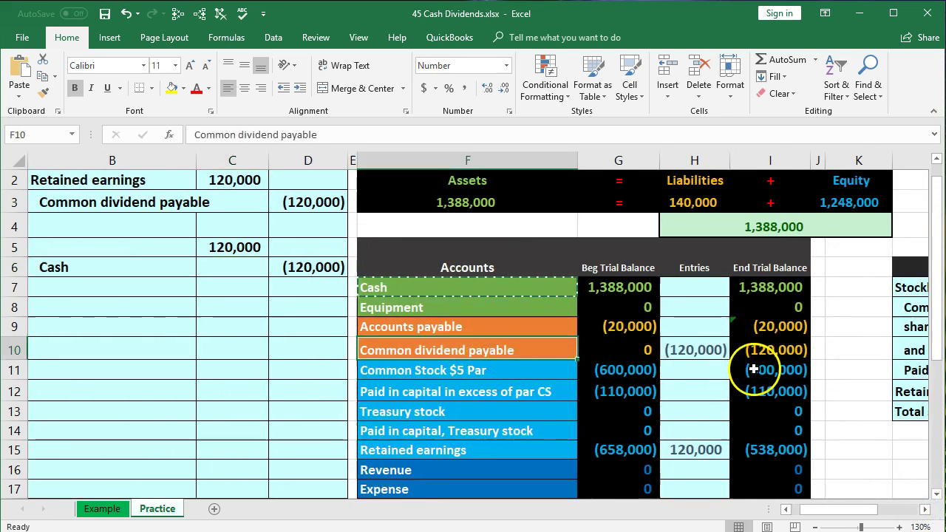
right_click(510, 353)
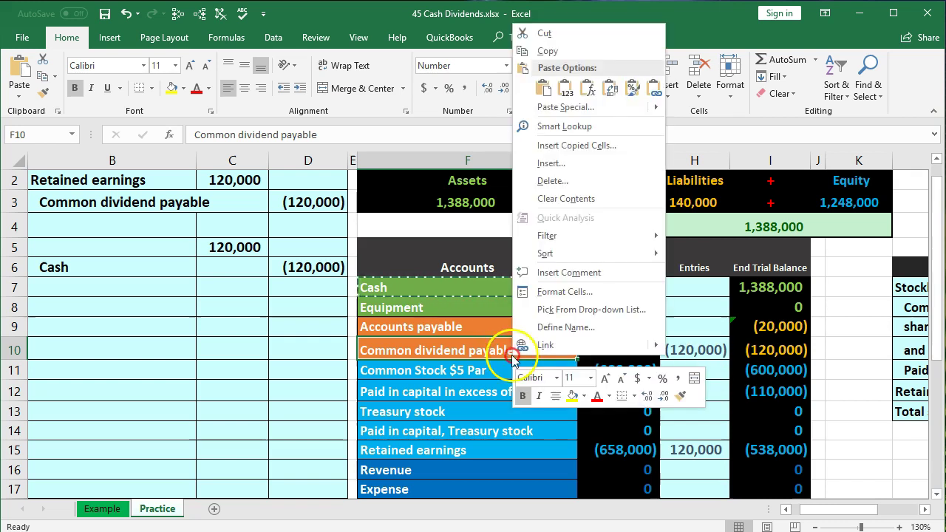
click(534, 52)
click(79, 249)
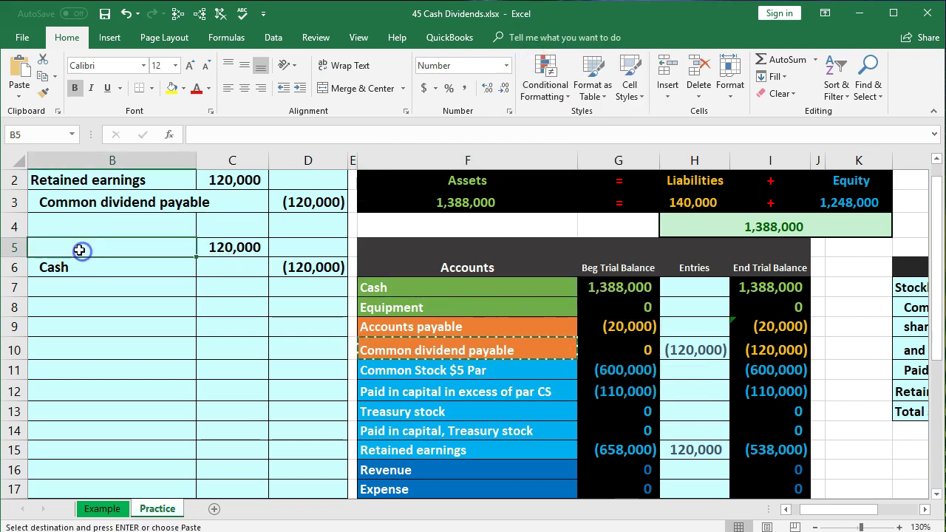
right_click(79, 249)
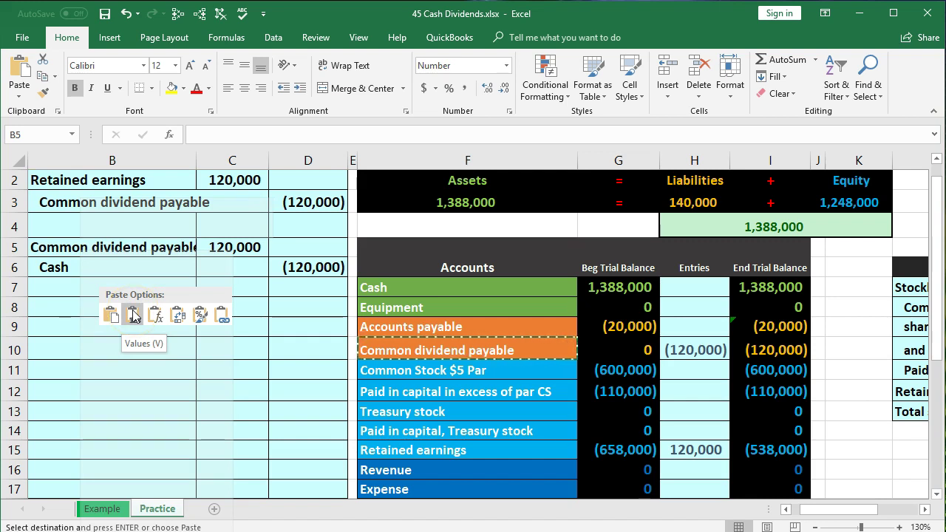
click(133, 316)
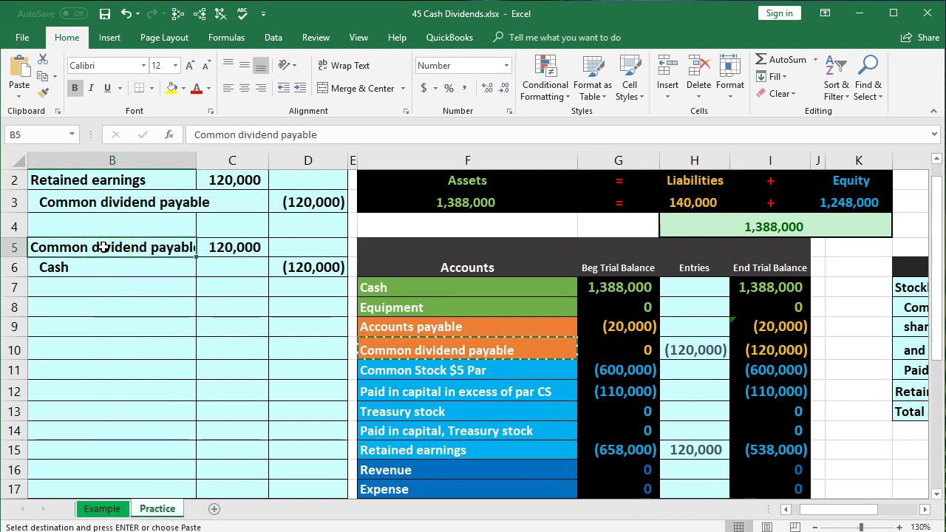
Step: Post the Common dividend payable debit to the trial balance entries by extending the H10 formula to =D3+C5
drag(167, 242, 212, 245)
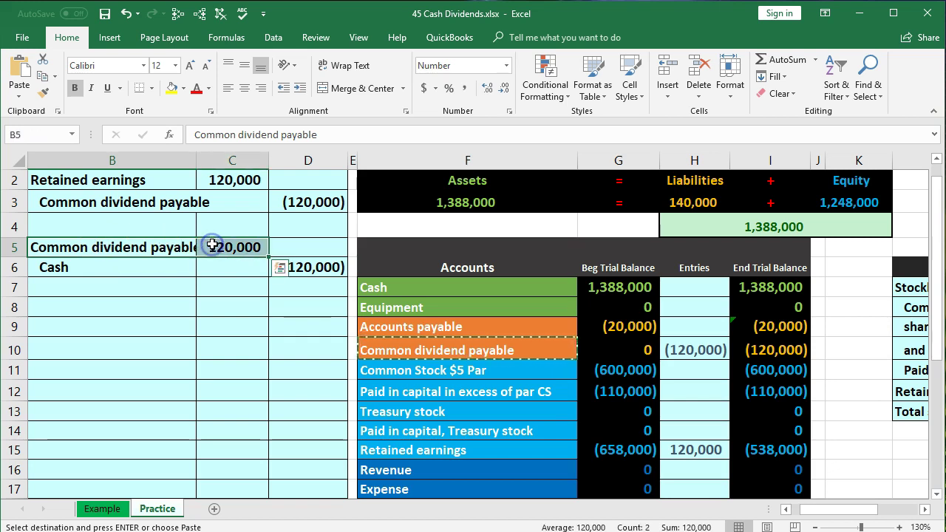
drag(521, 351, 599, 351)
key(ctrl+v)
click(693, 348)
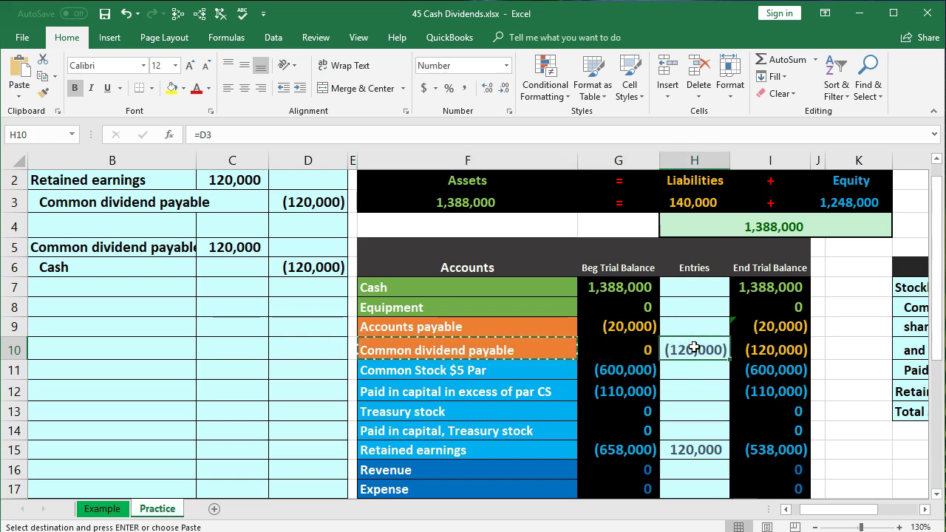
double_click(694, 347)
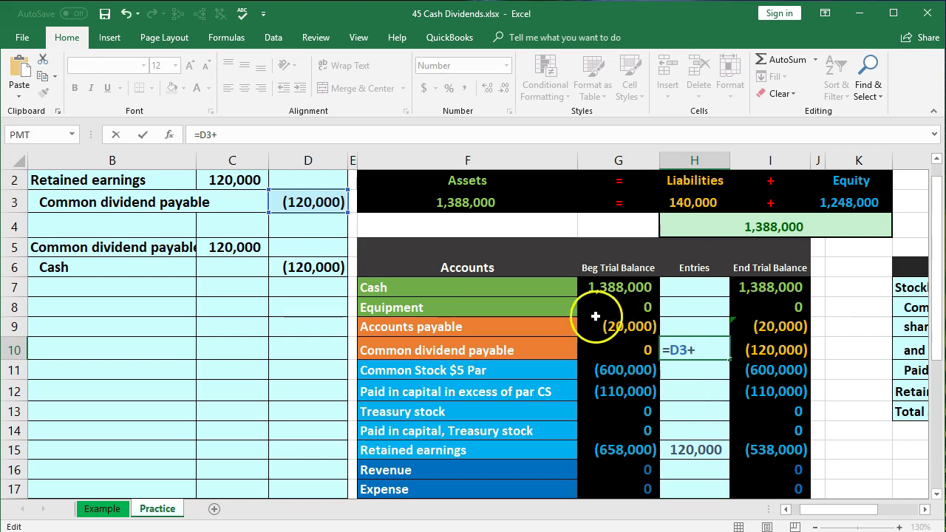
click(236, 246)
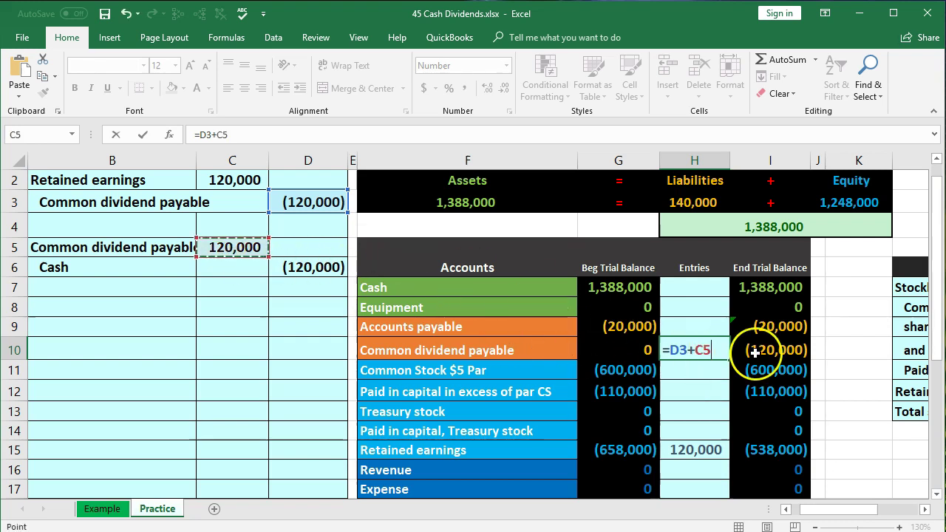
key(Return)
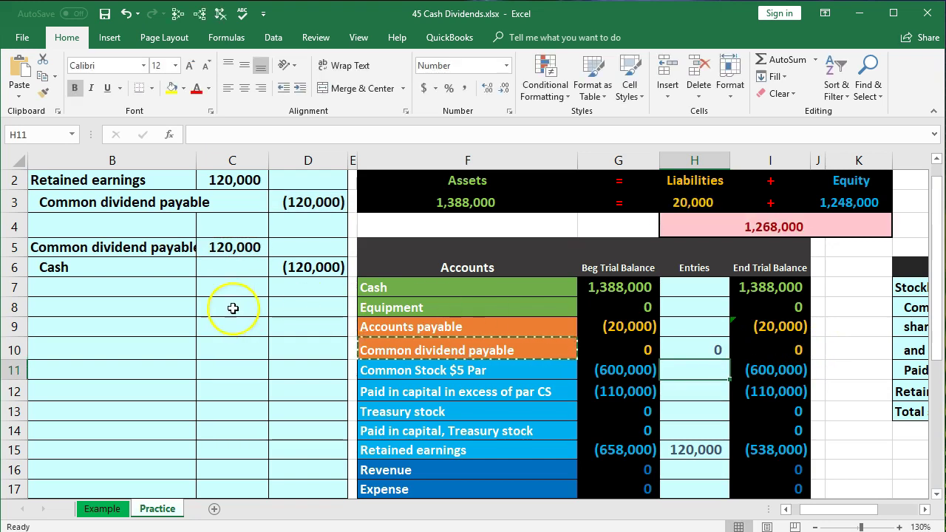
Step: Post the Cash credit to the trial balance entries by linking H7 to D6
drag(182, 269, 246, 268)
drag(449, 294, 628, 285)
click(681, 285)
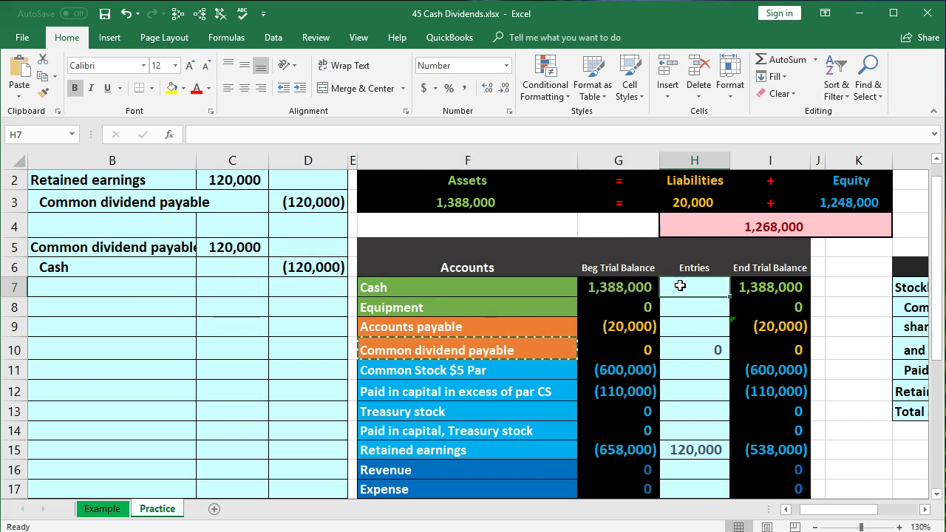
click(681, 286)
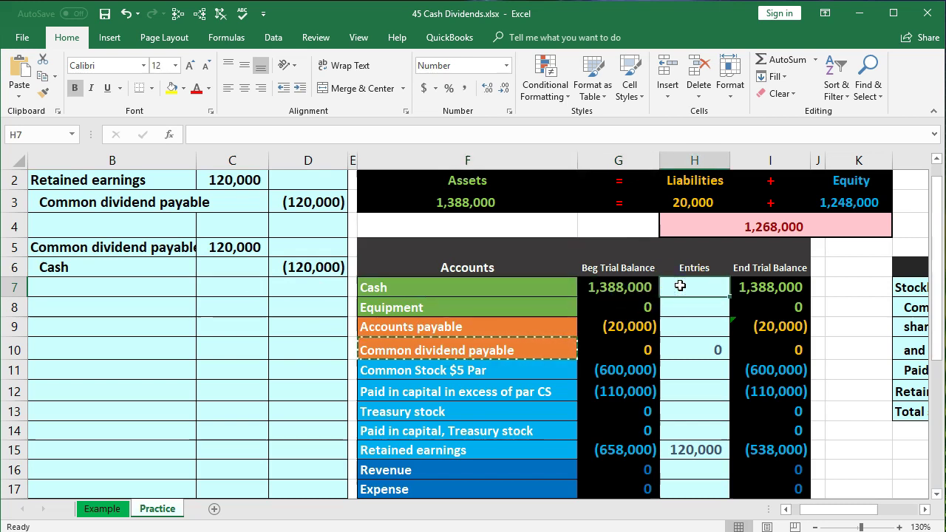
text(=)
click(337, 267)
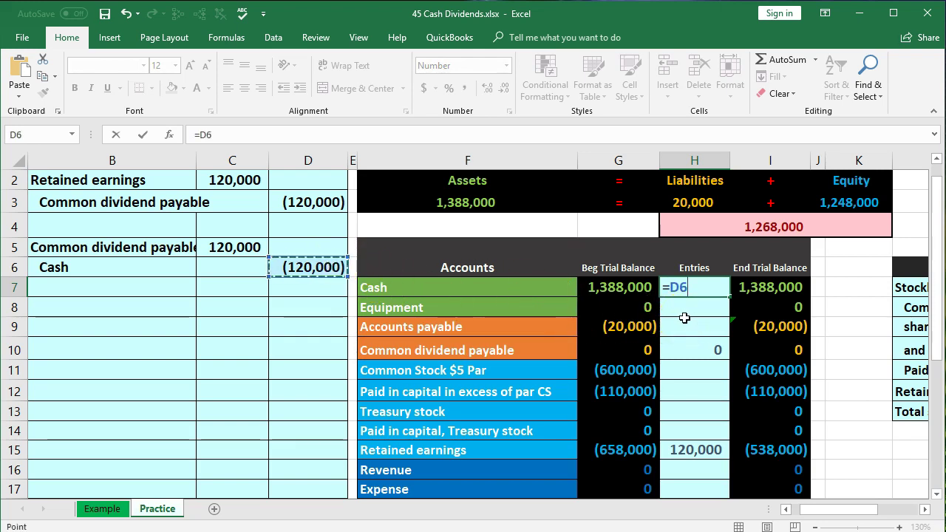
key(Return)
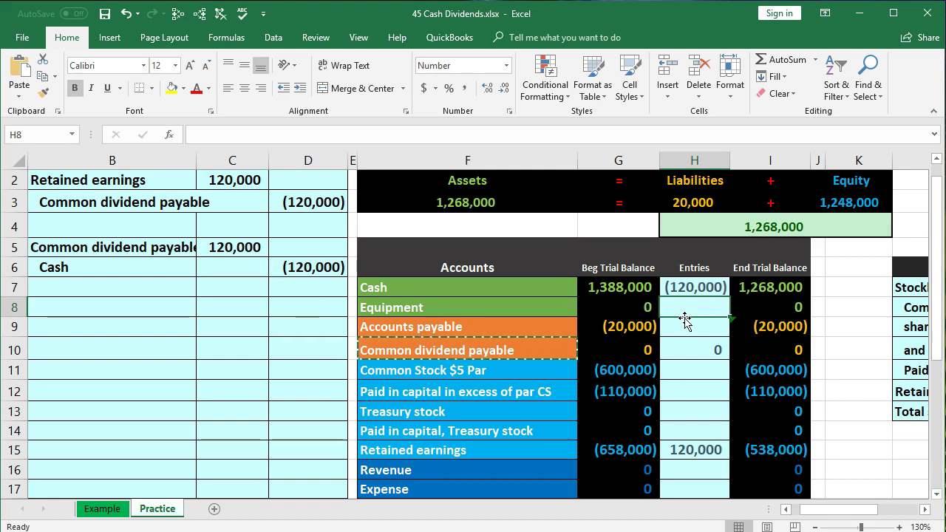
Step: Check the ending trial balance formulas for total debits minus credits in I19 and net income in I20
scroll(813, 395, down, 1)
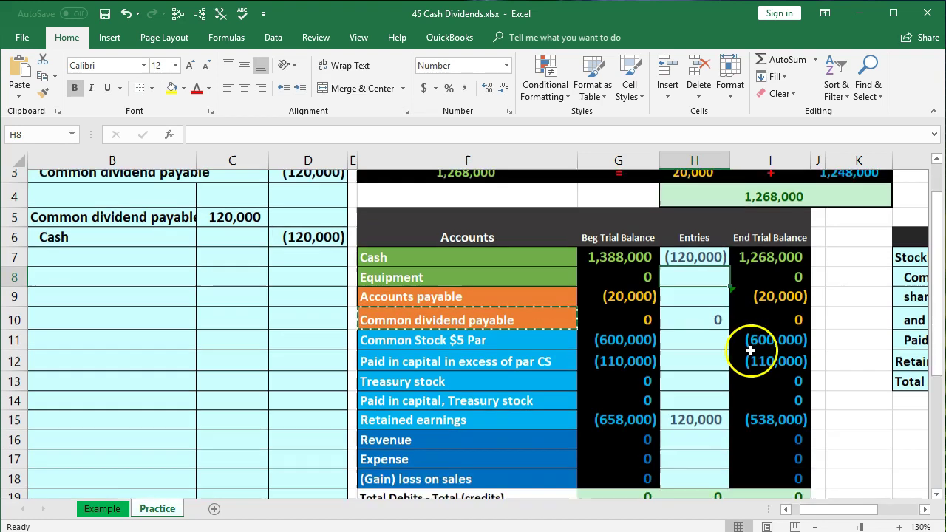
click(785, 459)
double_click(786, 459)
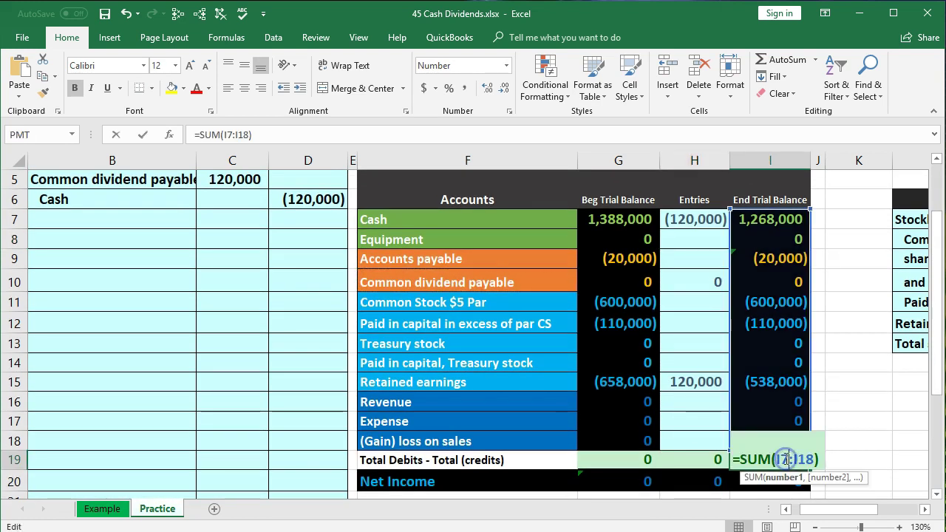
key(Return)
click(769, 480)
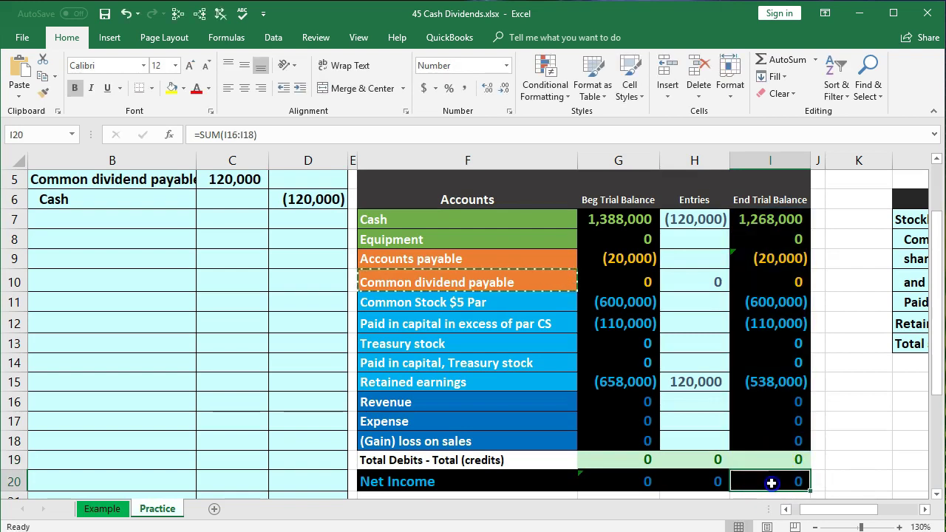
double_click(769, 479)
key(Return)
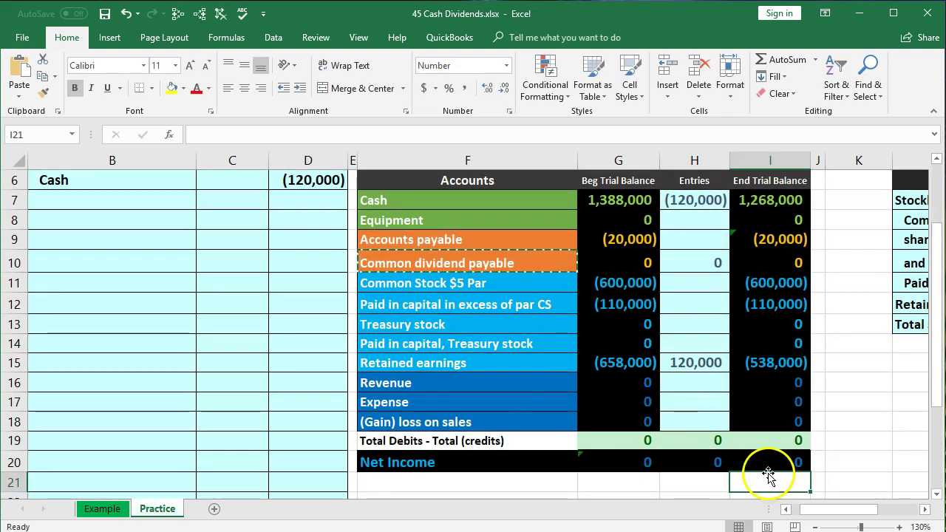
Step: Review the trial balance effects on the Cash entry, ending Retained earnings and ending Common dividend payable in H7, I15 and I10
scroll(739, 370, up, 1)
click(699, 268)
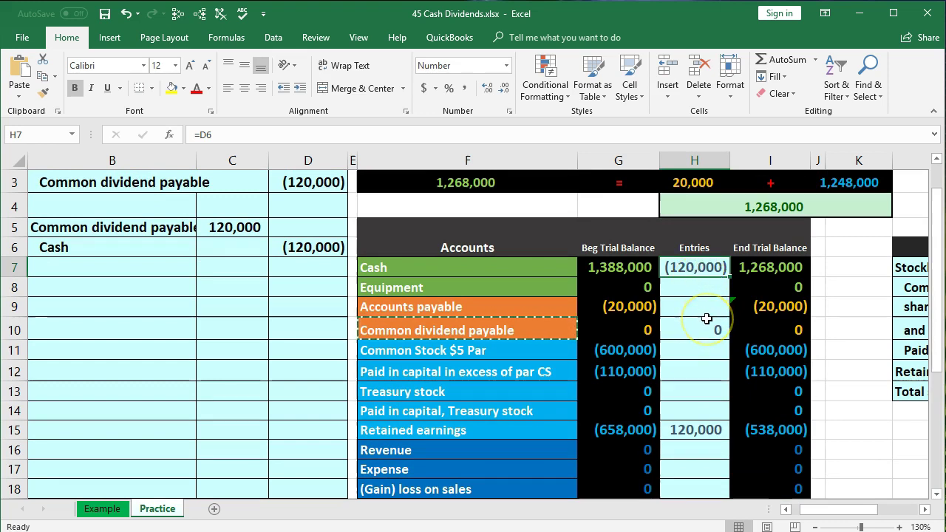
scroll(707, 319, down, 1)
scroll(758, 389, down, 1)
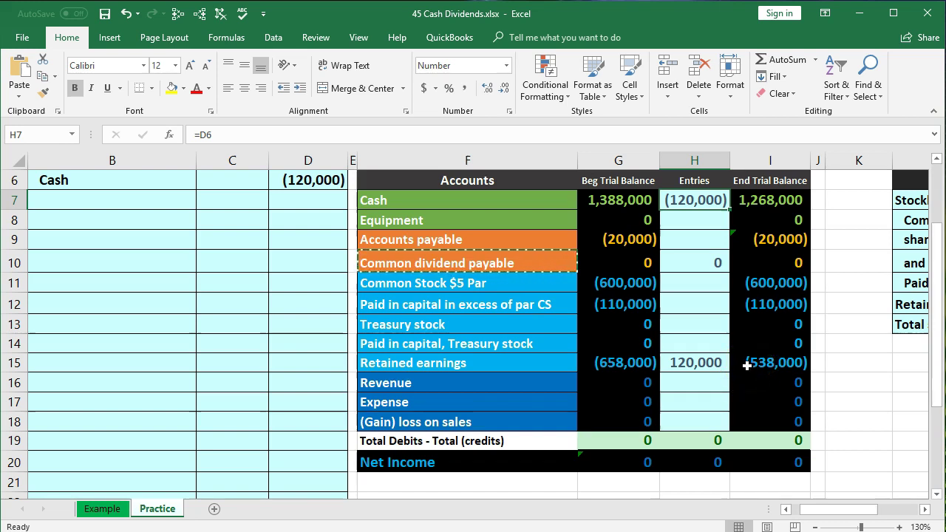
click(748, 366)
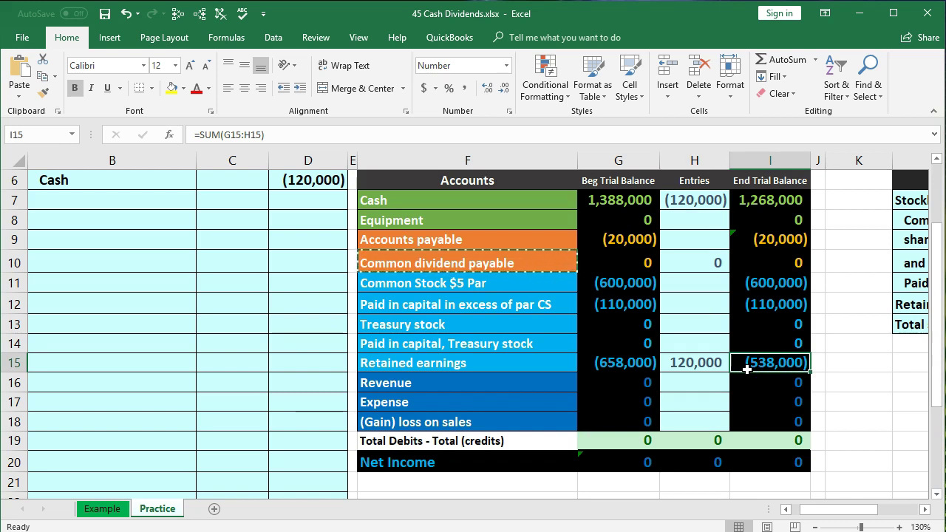
click(763, 264)
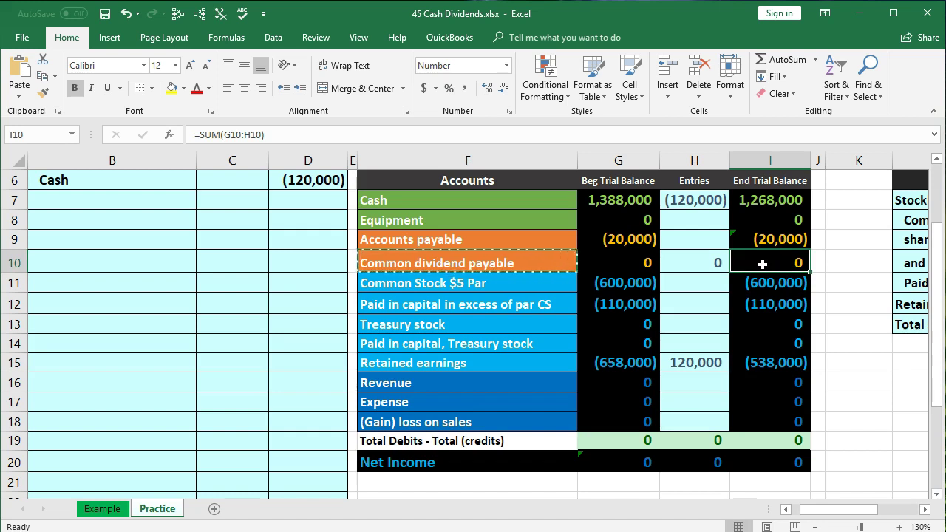
click(722, 205)
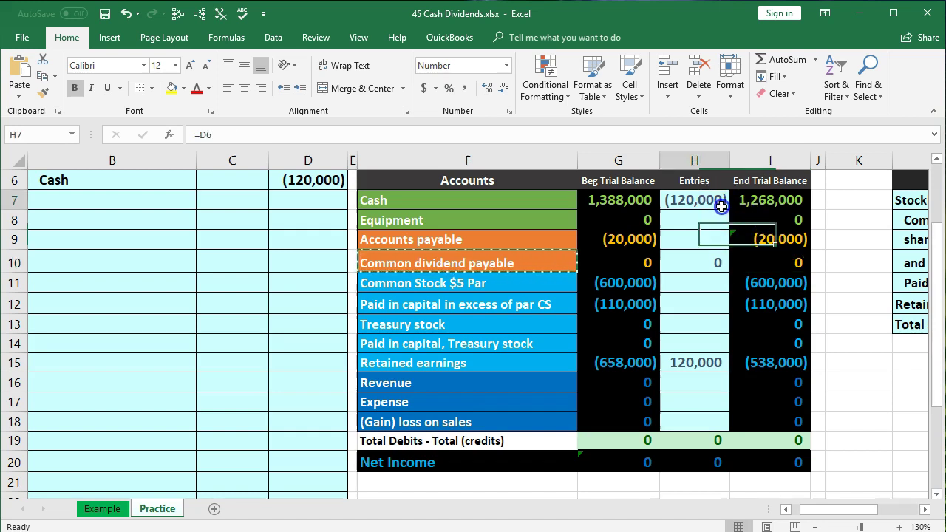
Step: Add the 5 par value to the stockholders' equity label in L8 so it reads "Common Stock - 5$ par value; 150,000"
key(Right)
key(Right)
key(Right)
key(Right)
key(Right)
key(Right)
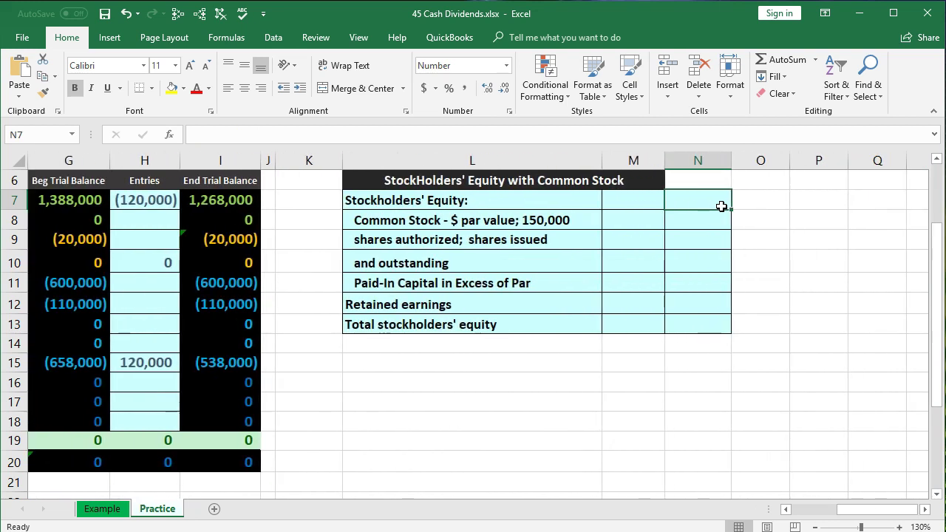
click(817, 528)
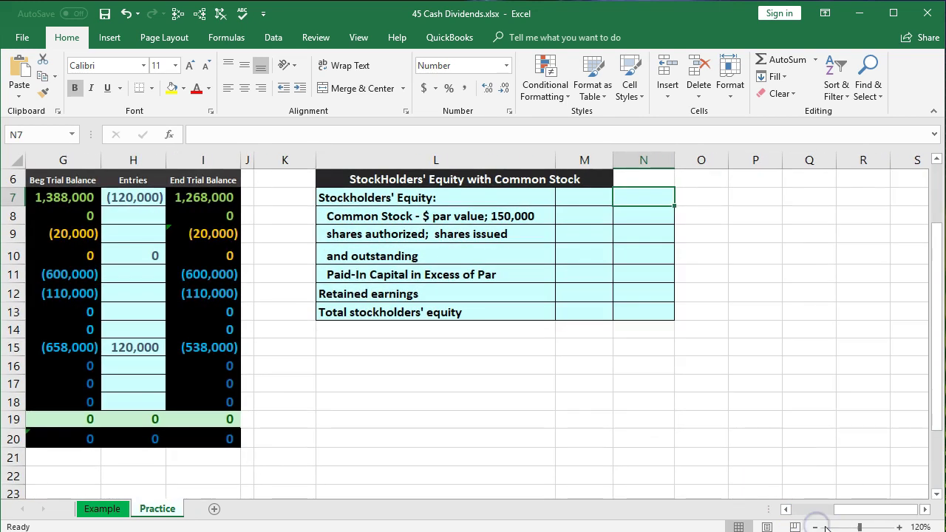
click(786, 509)
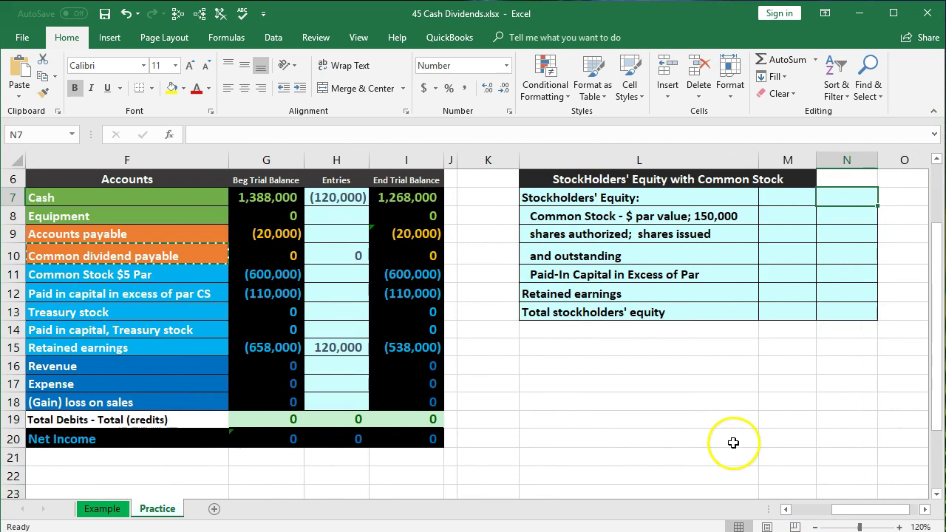
double_click(626, 217)
text(5)
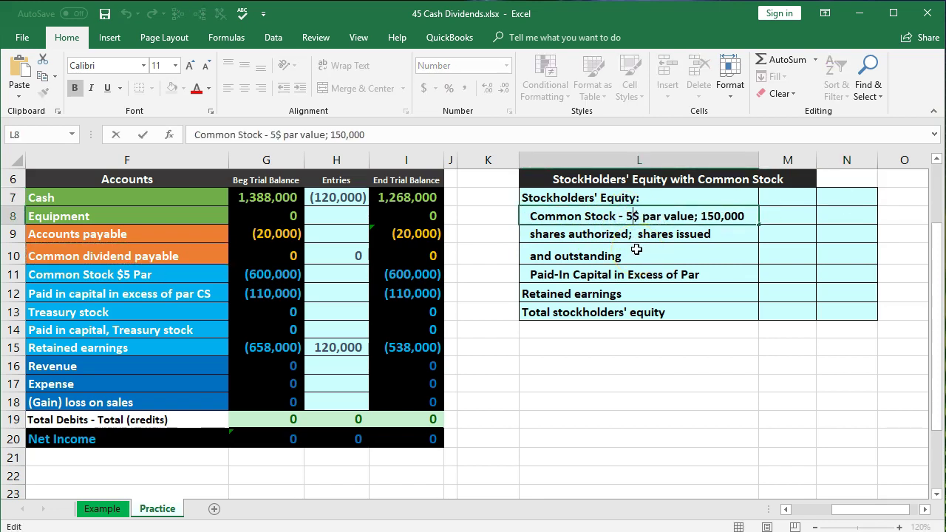
key(Return)
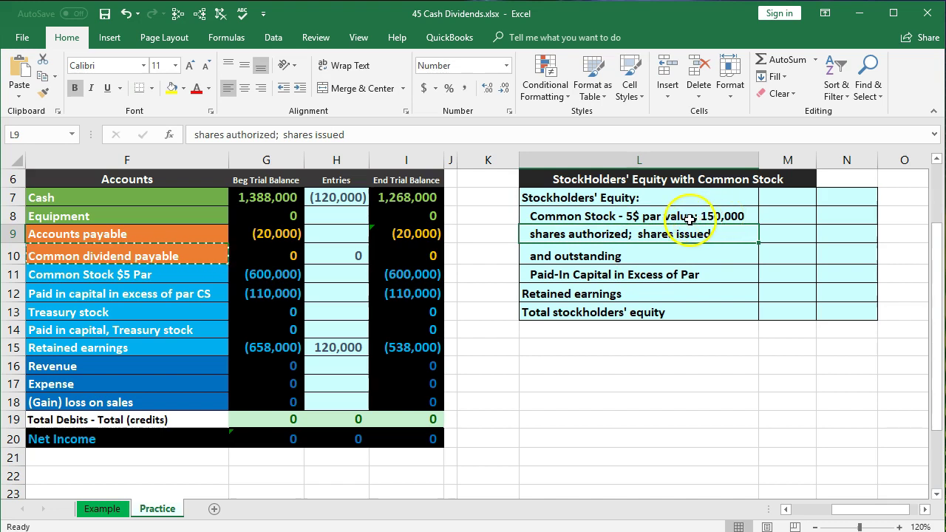
Step: Switch to Calculator, divide the 600,000 common stock balance by the 5 par value to find the shares issued, and close Calculator
key(XF86Calculator)
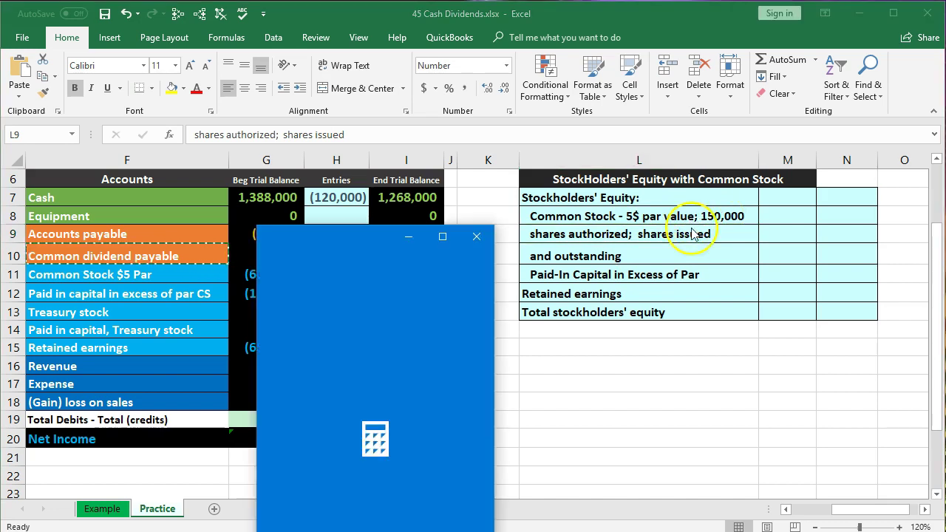
drag(361, 238, 571, 245)
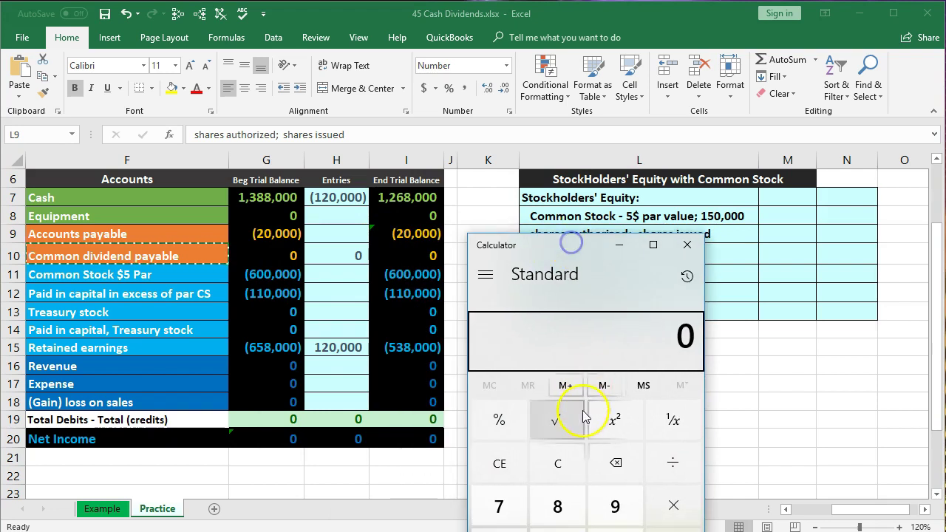
text(600,000)
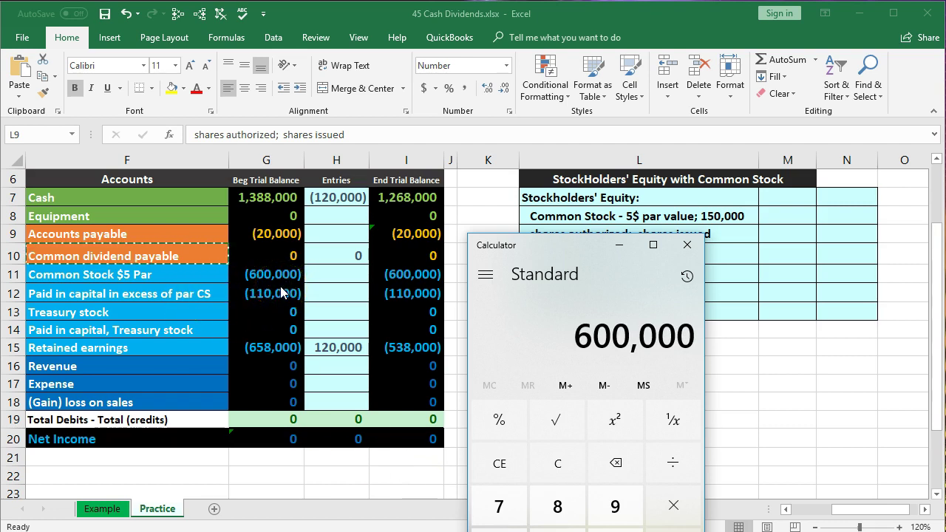
key(slash)
text(5)
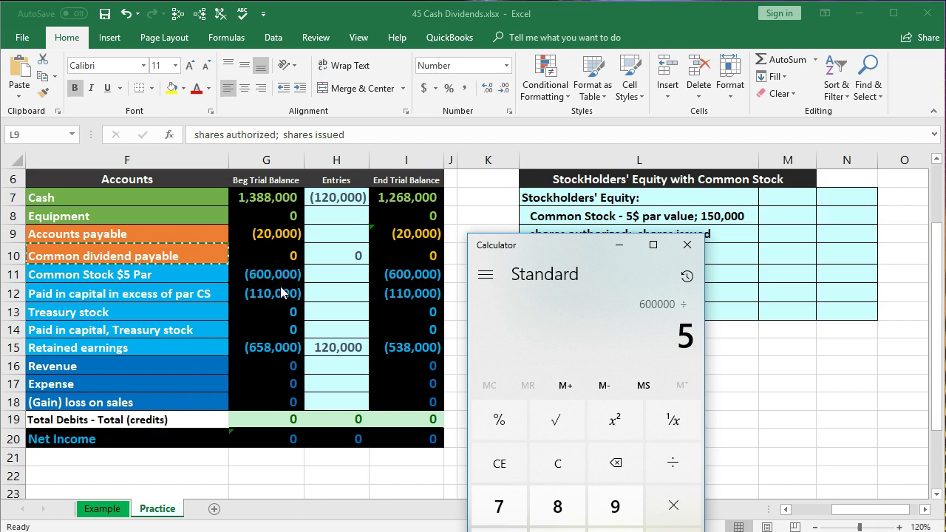
key(Return)
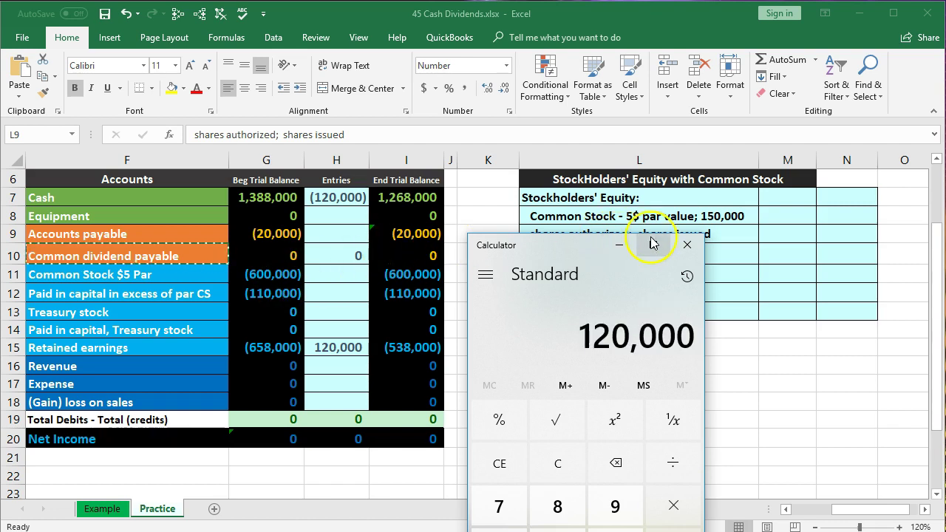
click(685, 244)
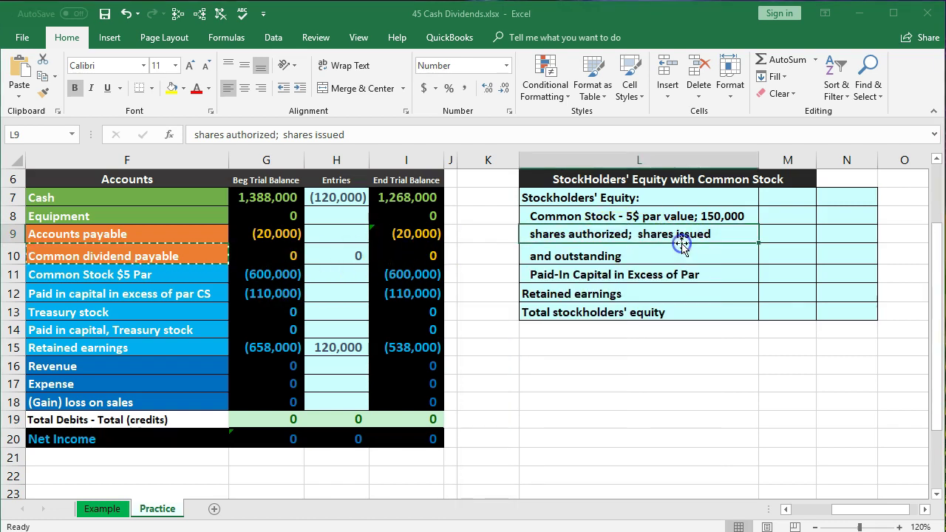
Step: Insert 120,000 into the L9 label so it reads "shares authorized; 120,000 shares issued"
double_click(639, 235)
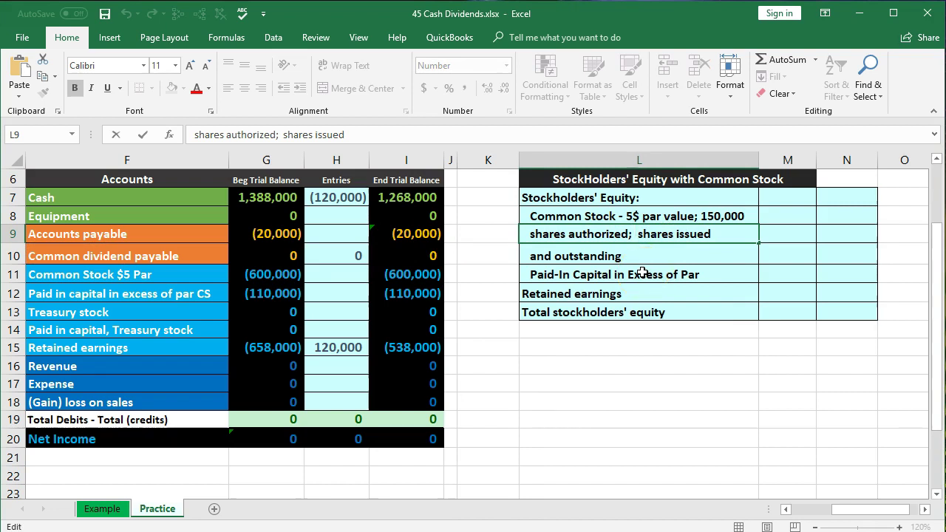
text(120,,,)
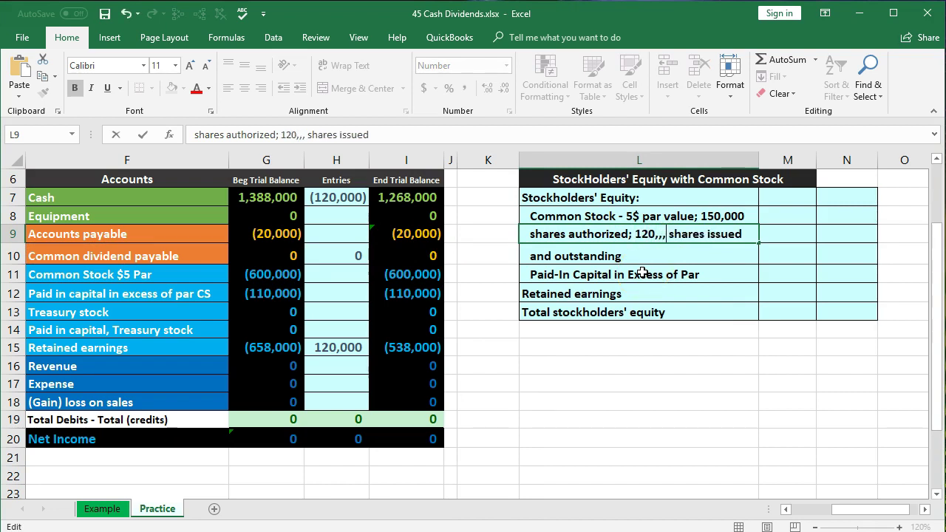
key(BackSpace)
key(BackSpace)
text(000)
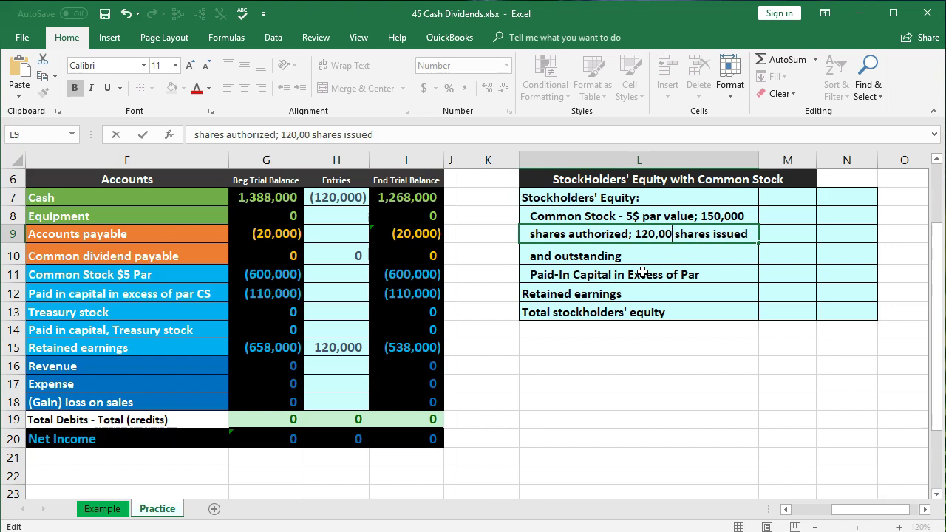
key(Return)
Step: Link the common stock amount in M10 to -I11 and the paid-in capital in excess of par in M11 to -I12
key(Right)
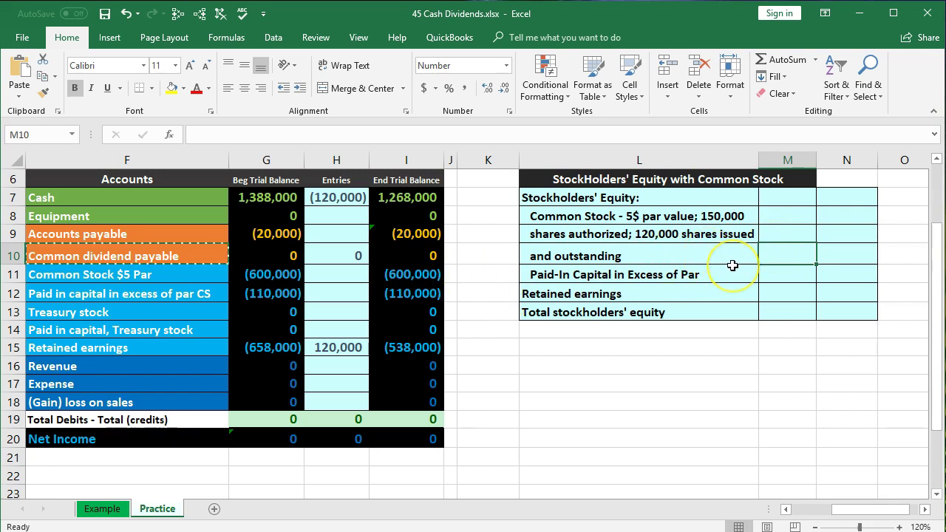
text(-)
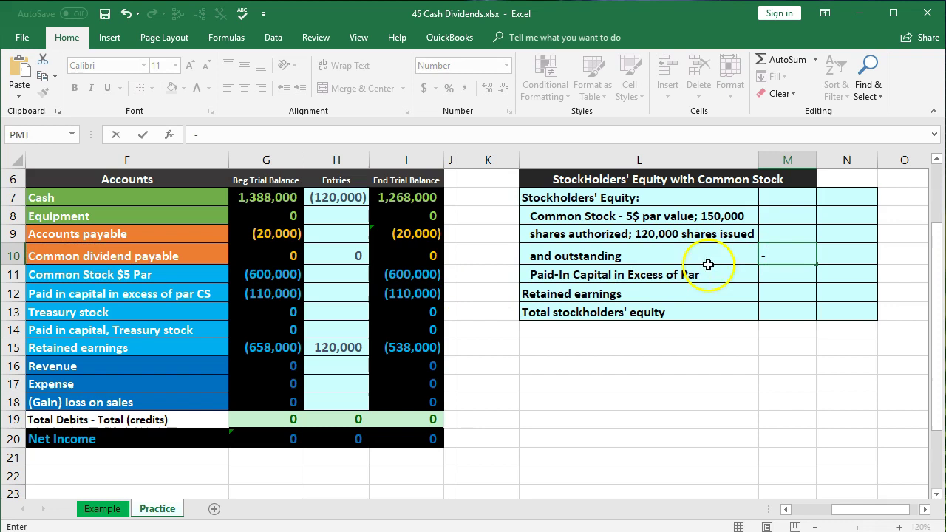
click(424, 274)
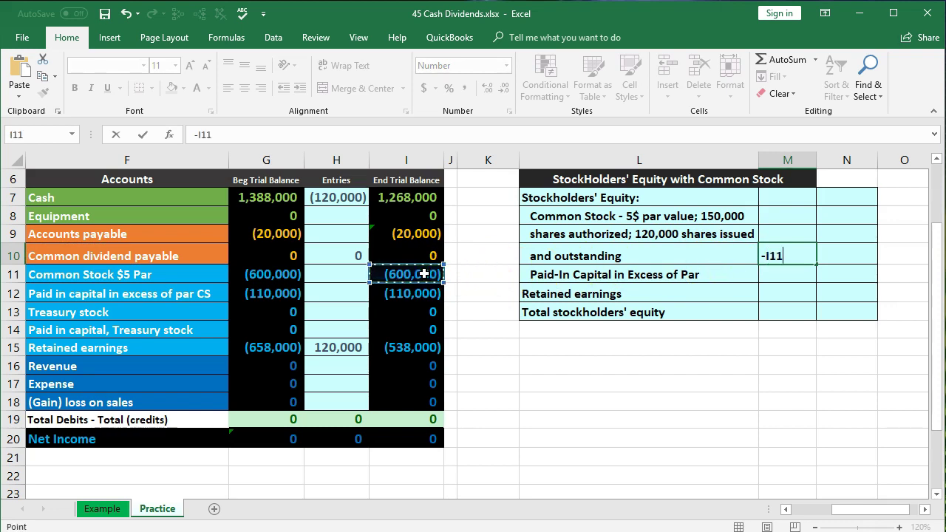
key(Return)
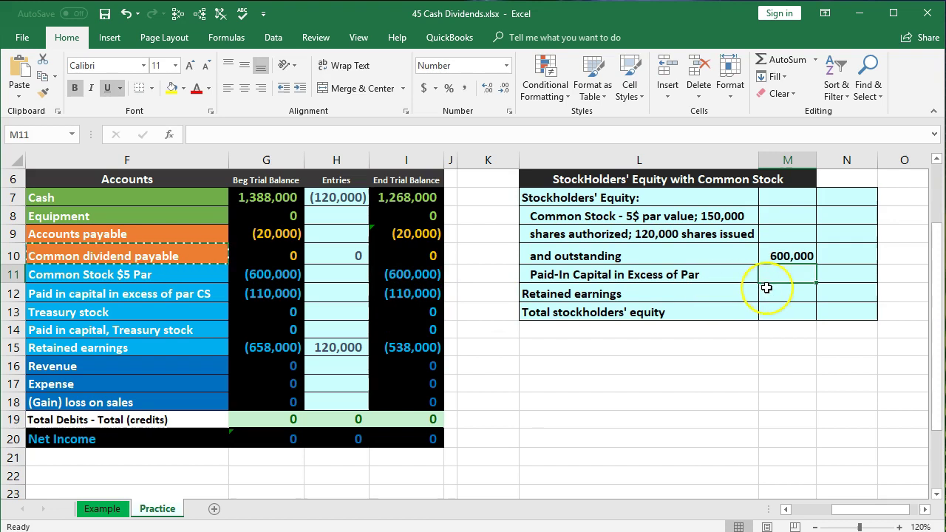
text(-)
click(427, 293)
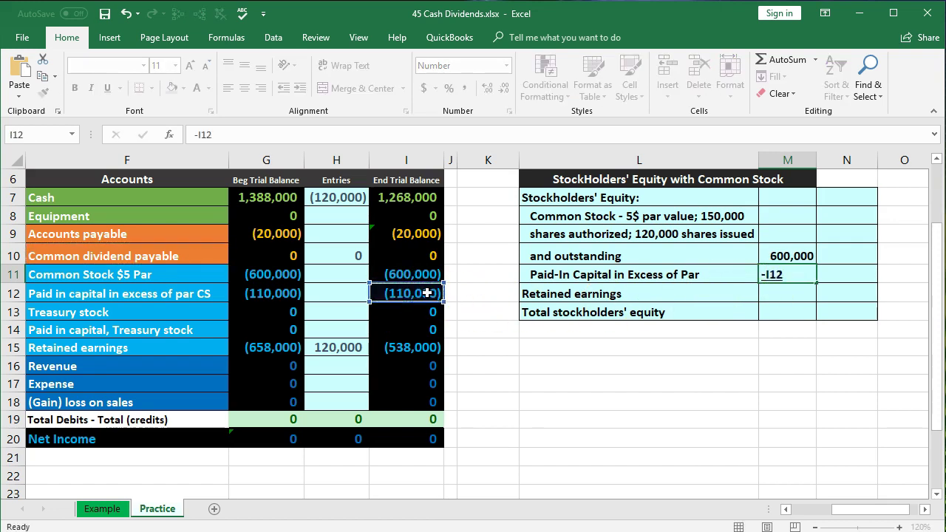
key(Return)
Step: Subtotal common stock and paid-in capital in N11 with a SUM of M10:M11
key(Up)
key(Right)
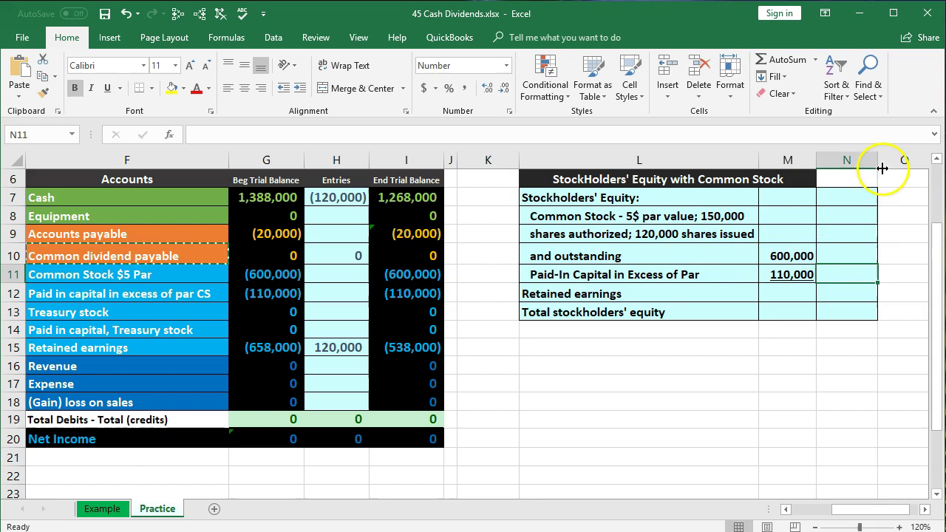
text(=sum)
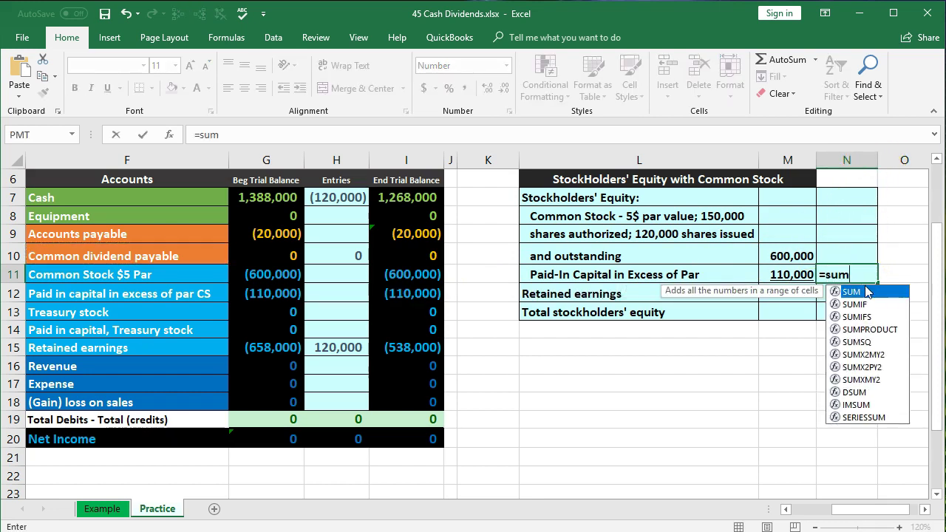
double_click(861, 291)
drag(799, 257, 800, 271)
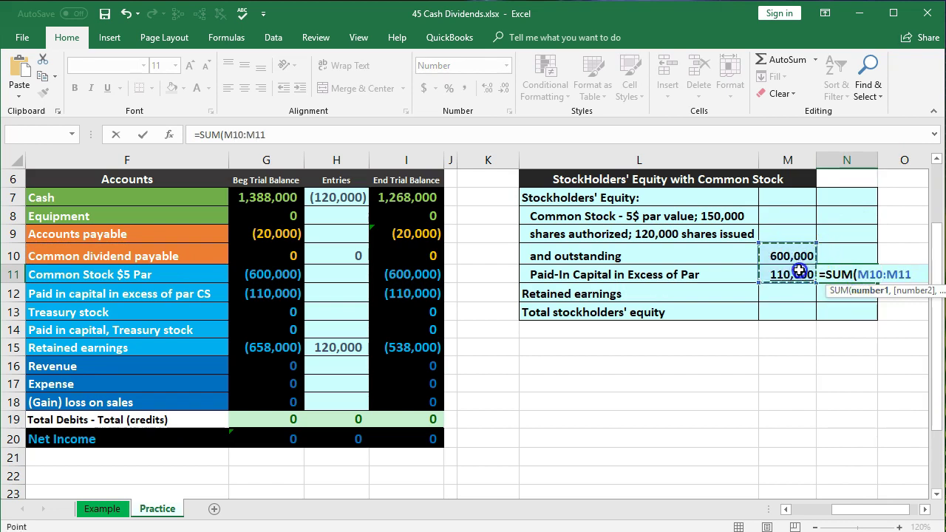
key(Return)
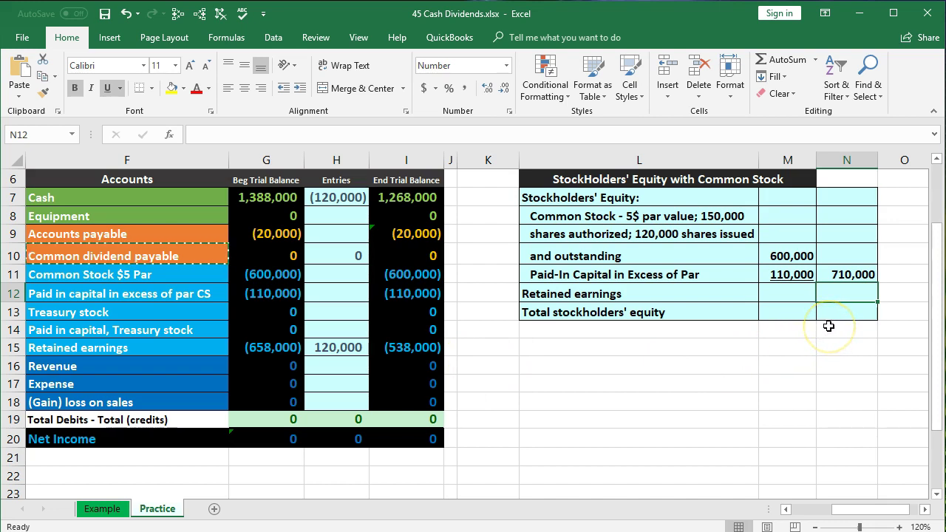
Step: Link the Retained earnings amount in N12 to the ending trial balance with -I15
text(-)
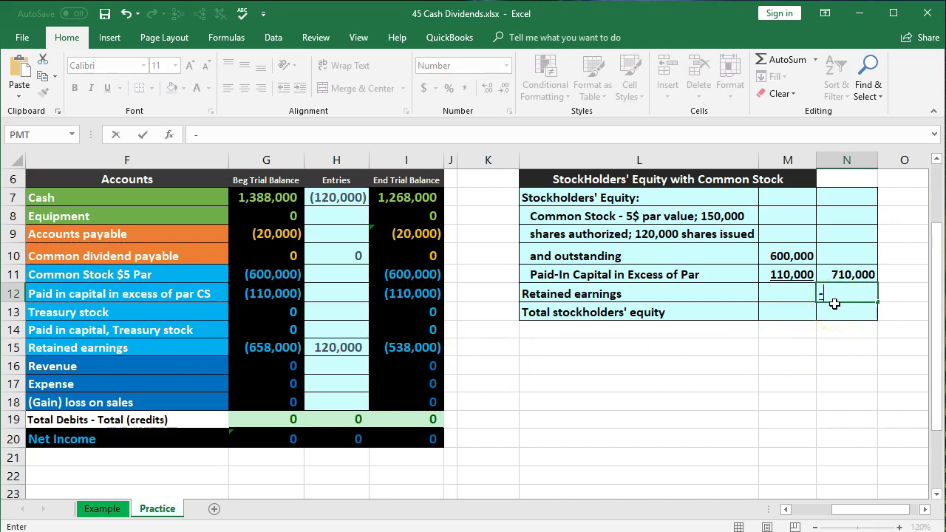
click(420, 351)
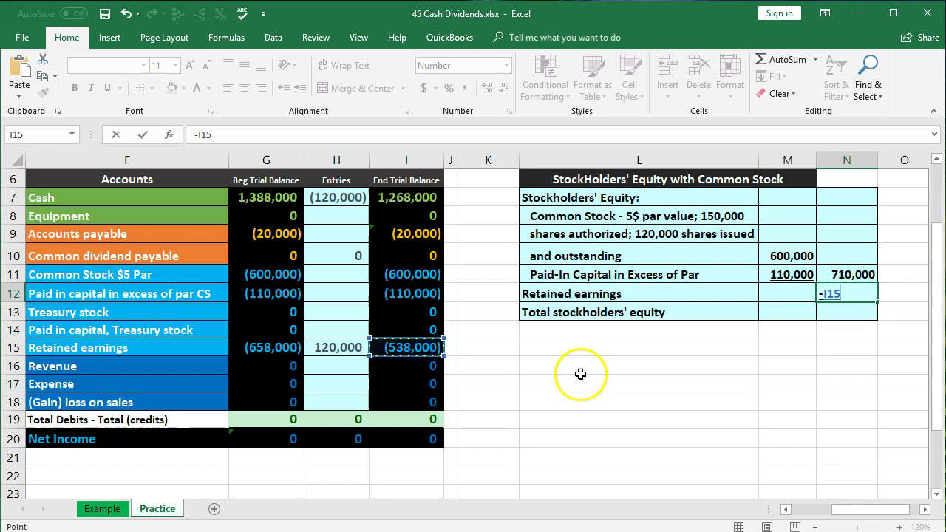
key(Return)
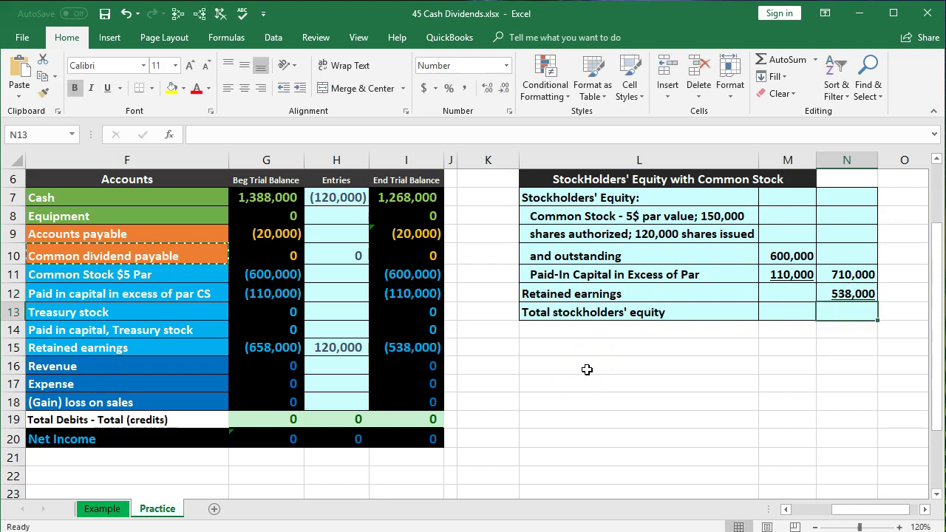
Step: Calculate total stockholders' equity in N13 with a SUM of N11:N12
text(=sum)
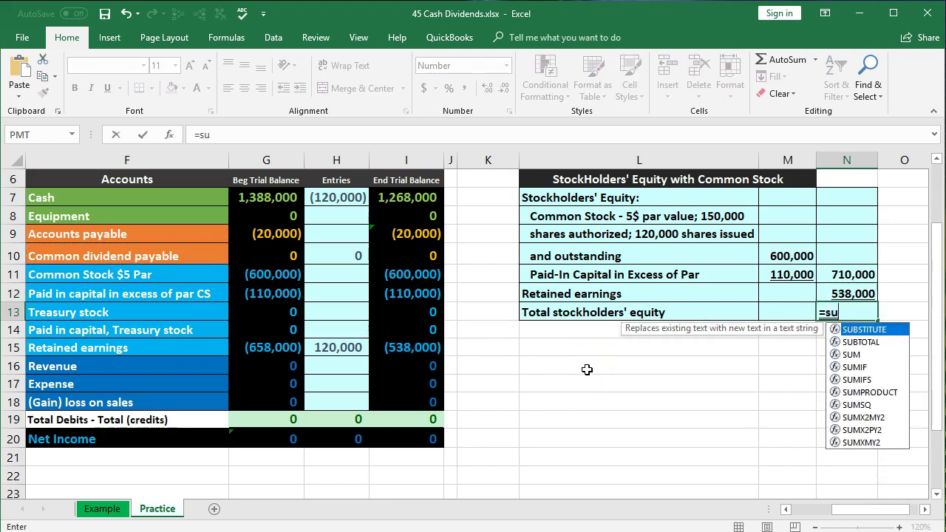
double_click(852, 329)
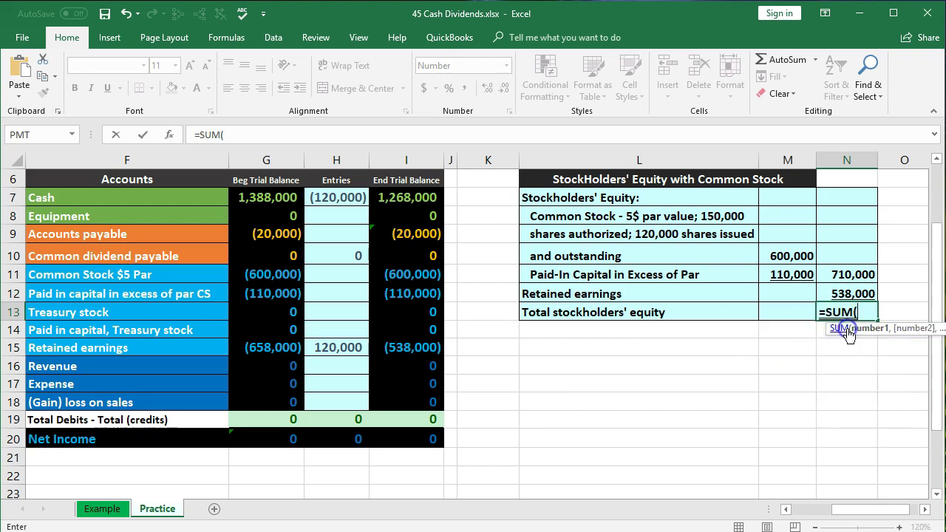
click(860, 277)
drag(859, 281, 856, 295)
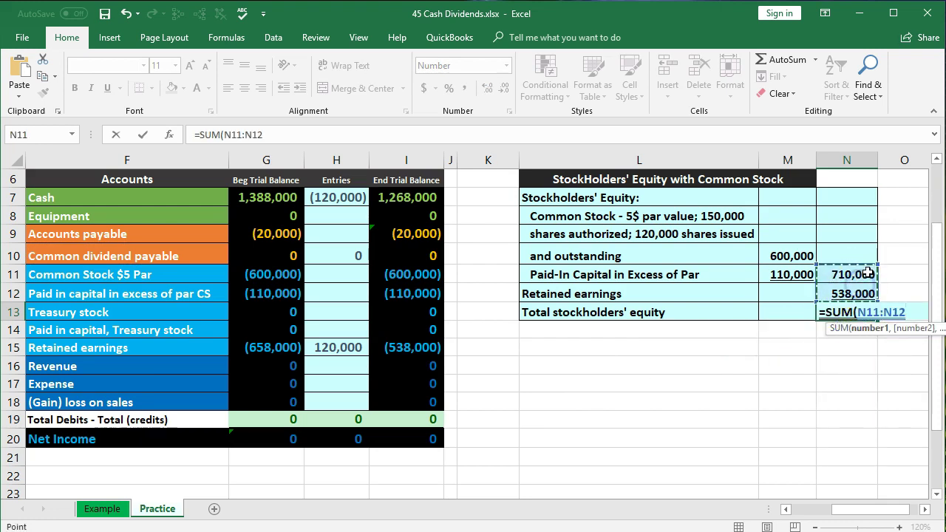
key(Return)
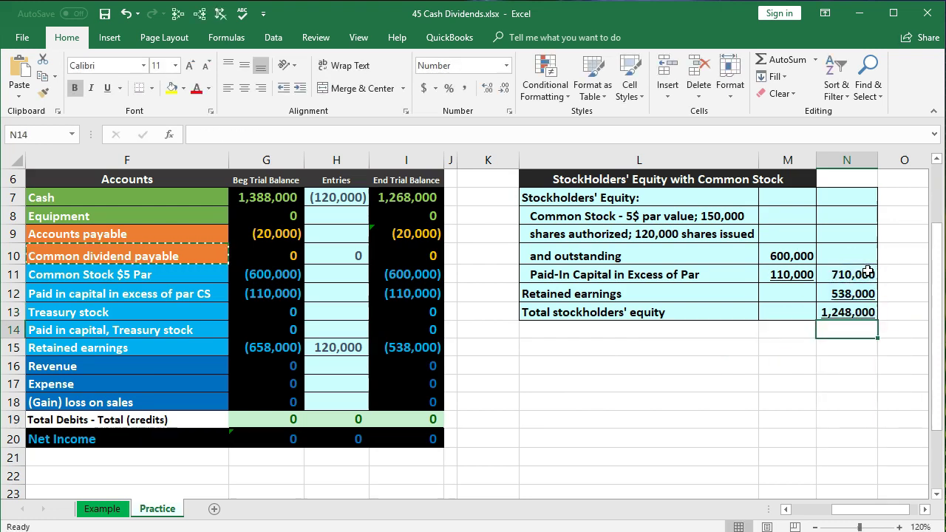
Step: Check total stockholders' equity in N13 against the combined ending balances of assets and liabilities in I7:I9
click(863, 312)
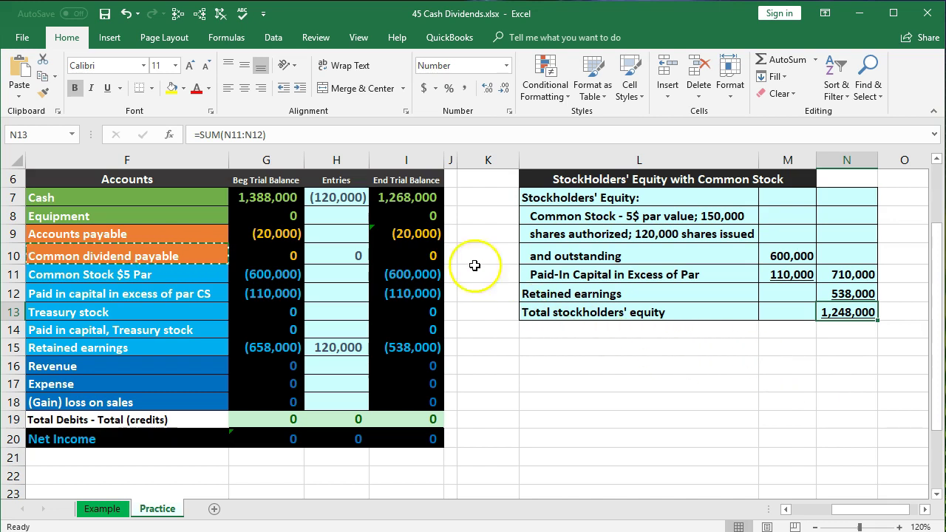
drag(412, 204, 410, 237)
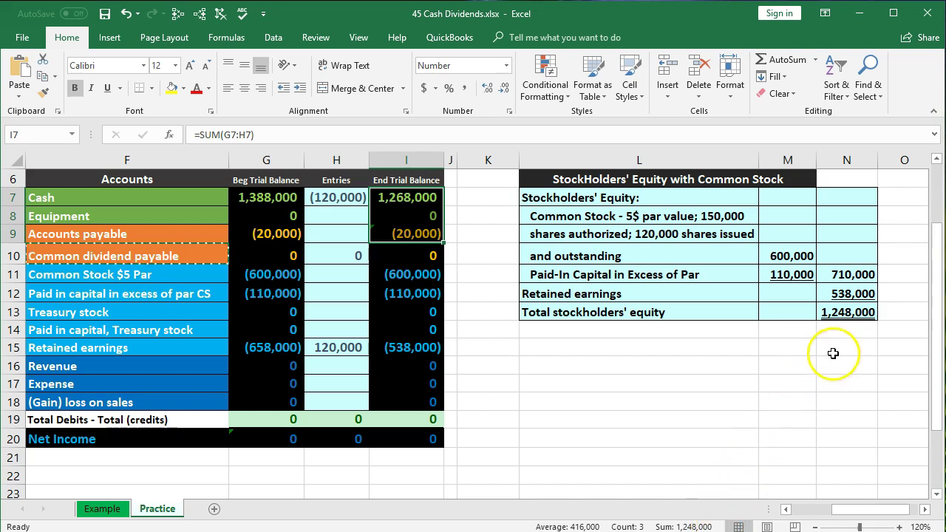
click(849, 313)
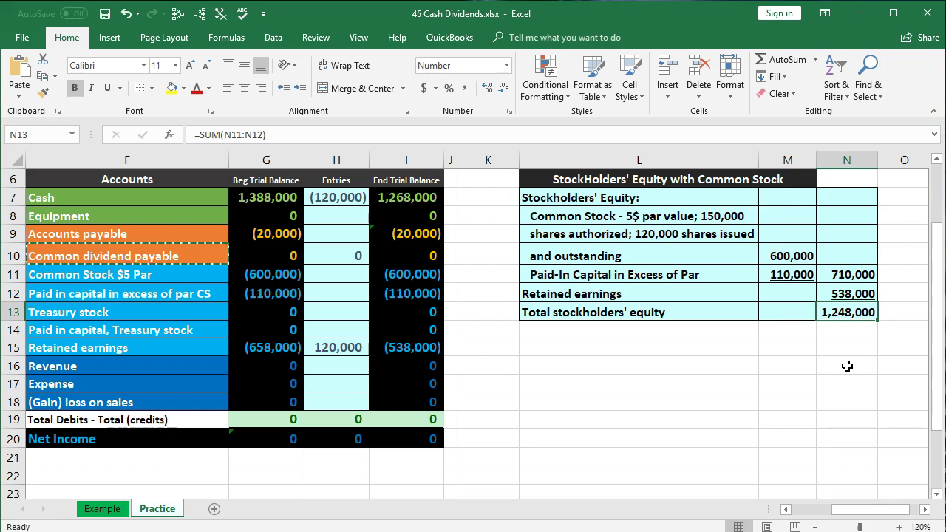
Step: Review the paid-in capital subtotal in N11 and the retained earnings amount in N12 as the components of total equity
click(850, 273)
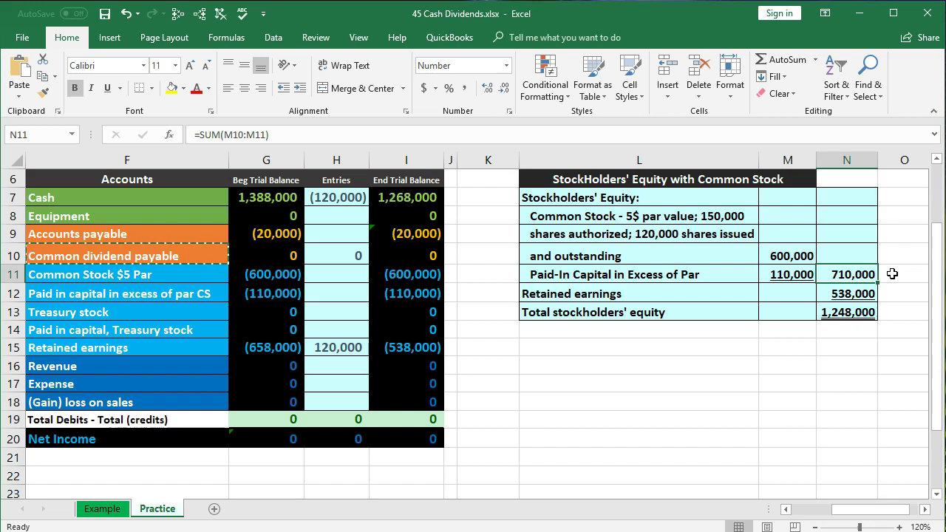
click(861, 295)
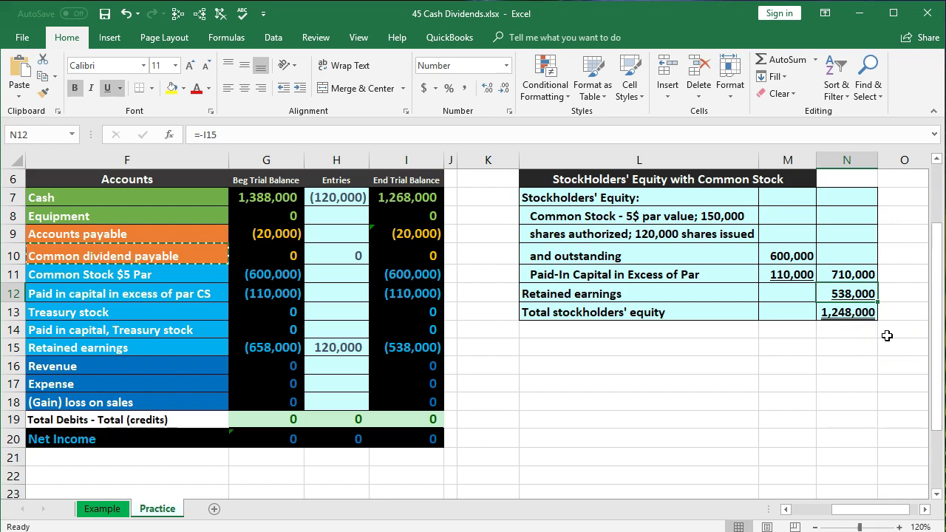
click(880, 297)
click(862, 274)
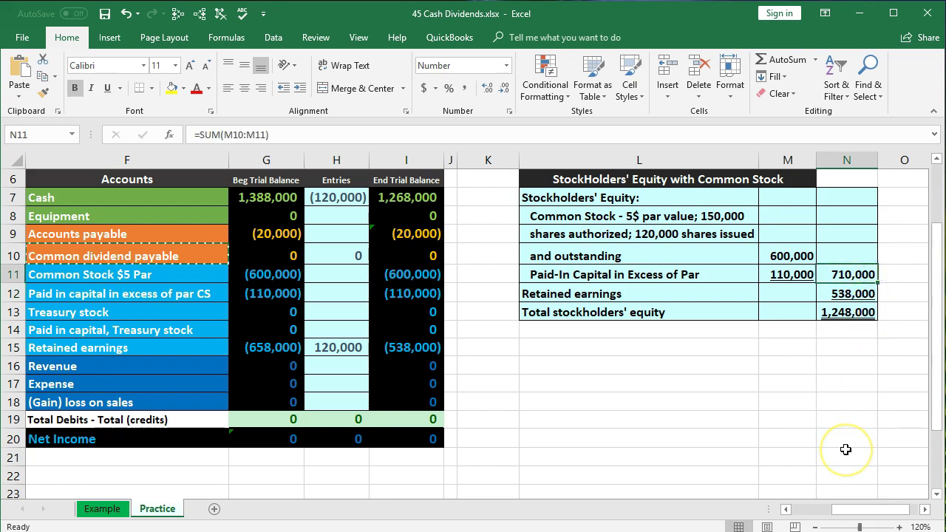